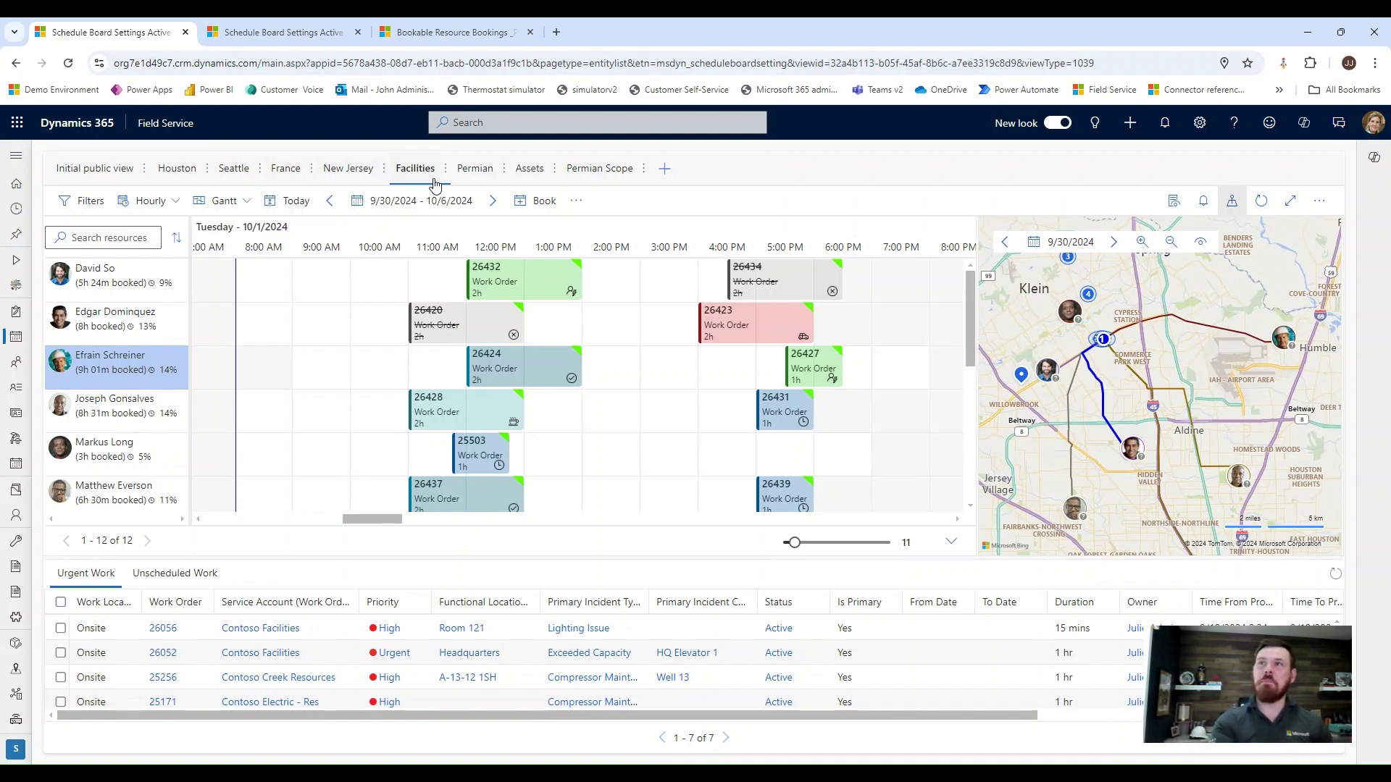
- Look through the Facilities board's resource list and open the third technician's resource card to check their skills and roles
{"action": "mouse_move", "coordinate": [1096, 356]}
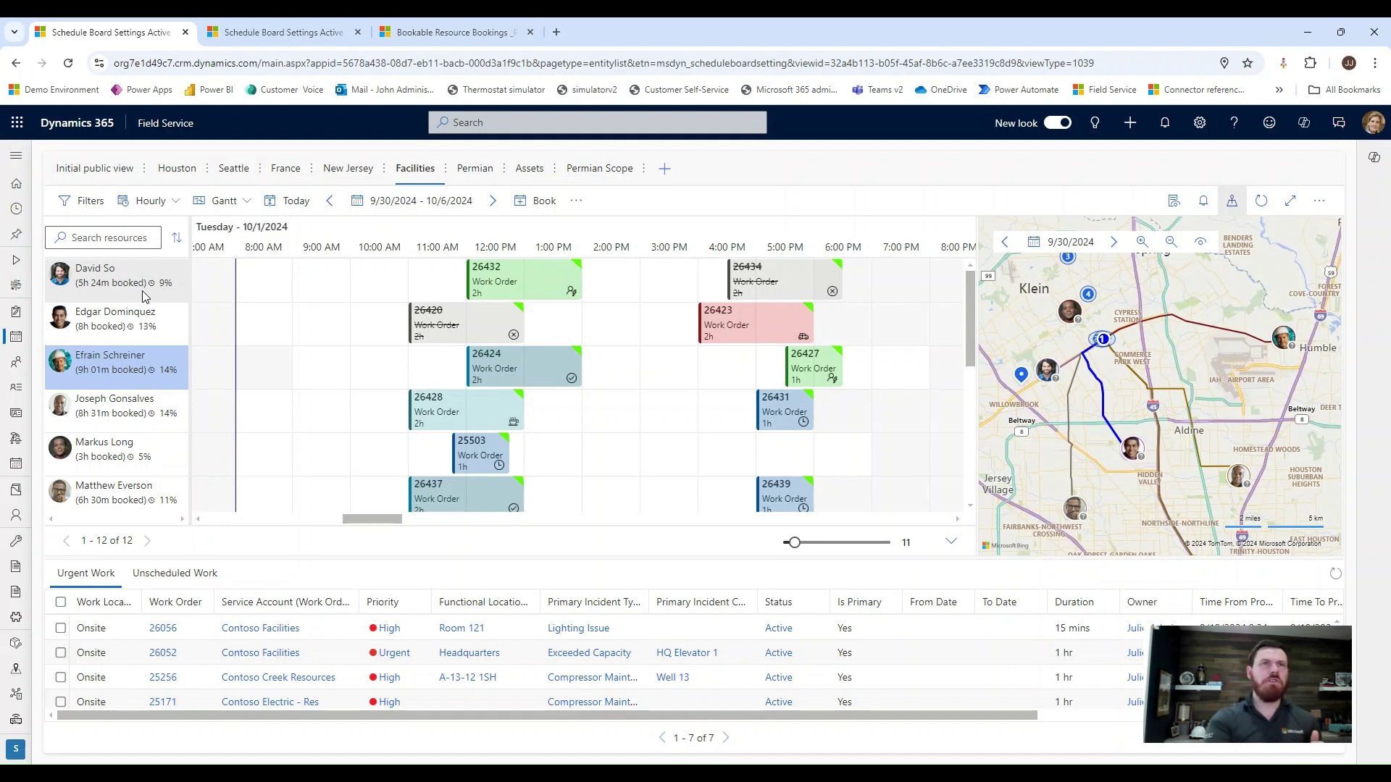
{"action": "scroll", "coordinate": [143, 296], "scroll_direction": "down", "scroll_amount": 5}
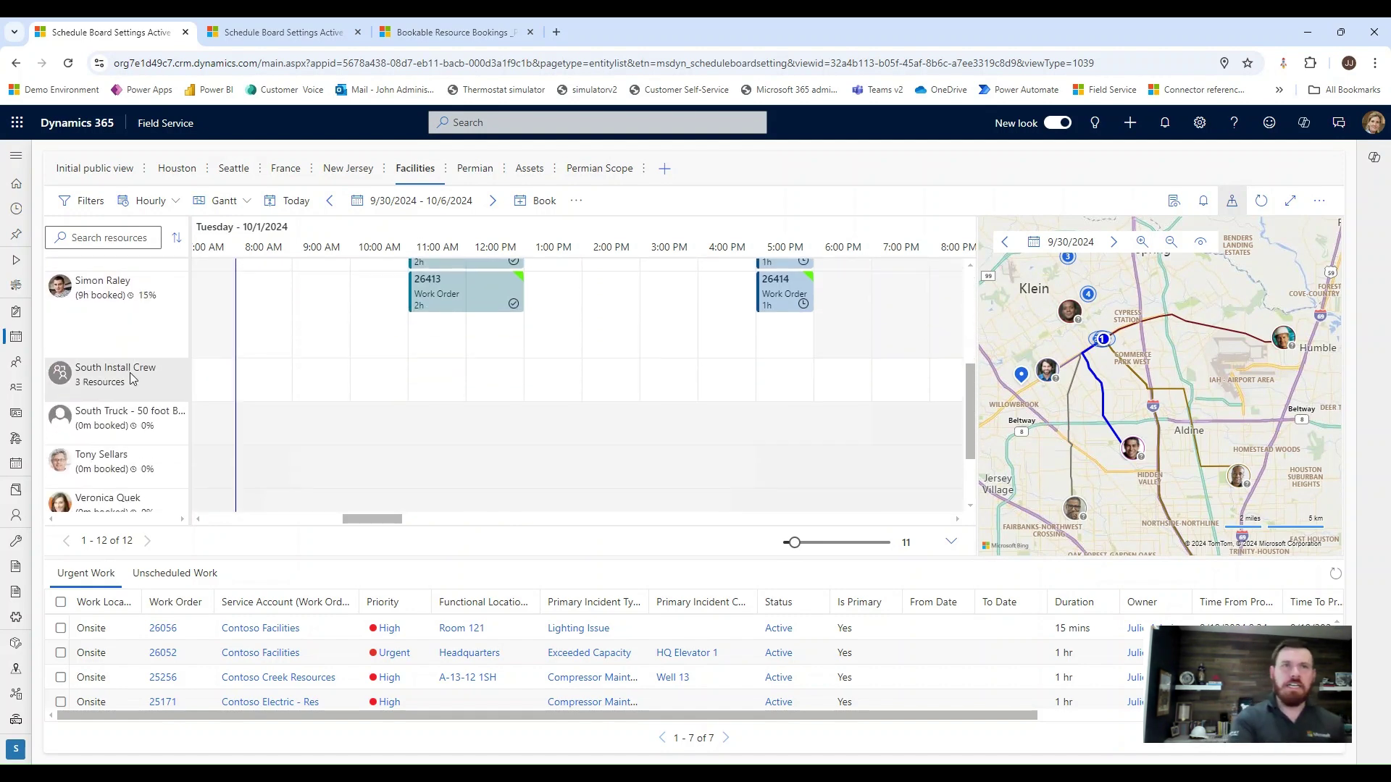
{"action": "scroll", "coordinate": [134, 382], "scroll_direction": "down", "scroll_amount": 1}
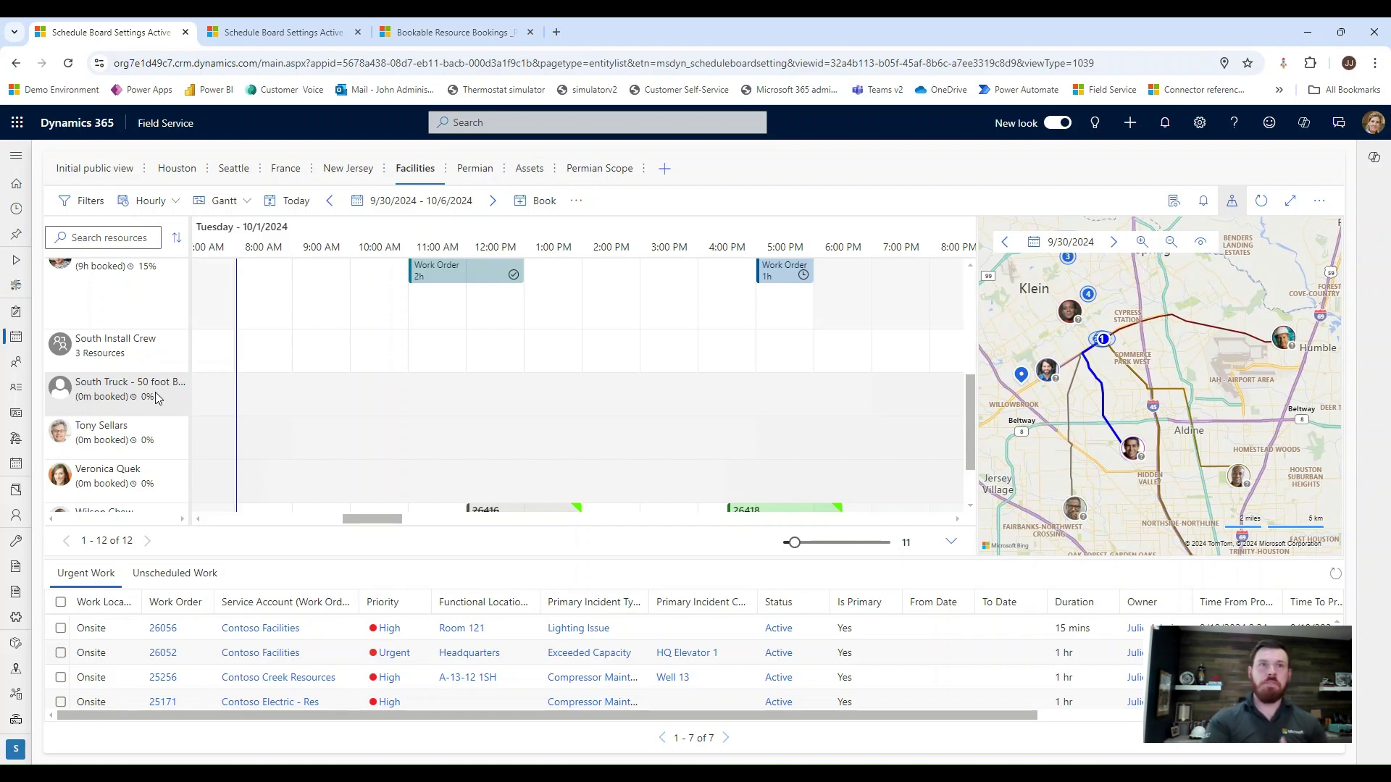
{"action": "scroll", "coordinate": [155, 393], "scroll_direction": "up", "scroll_amount": 5}
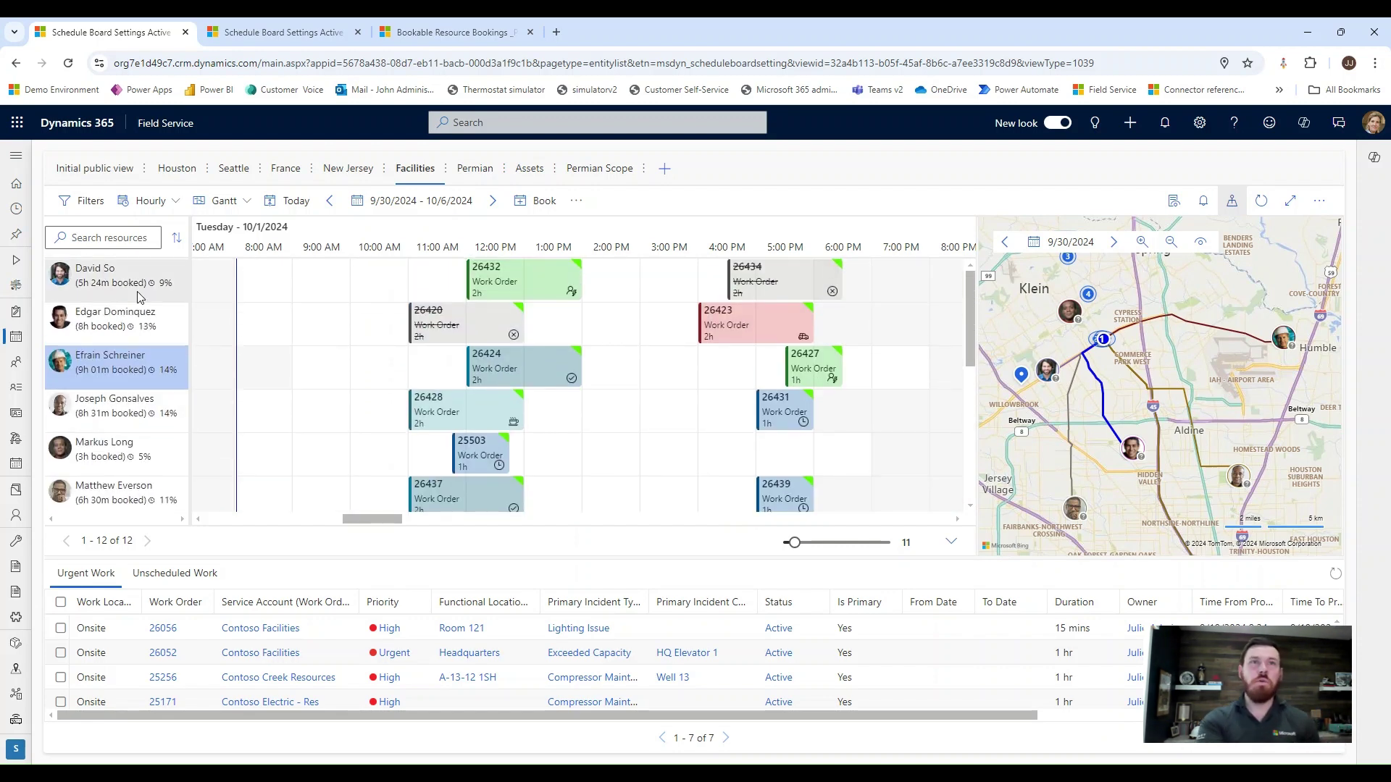
{"action": "right_click", "coordinate": [140, 349]}
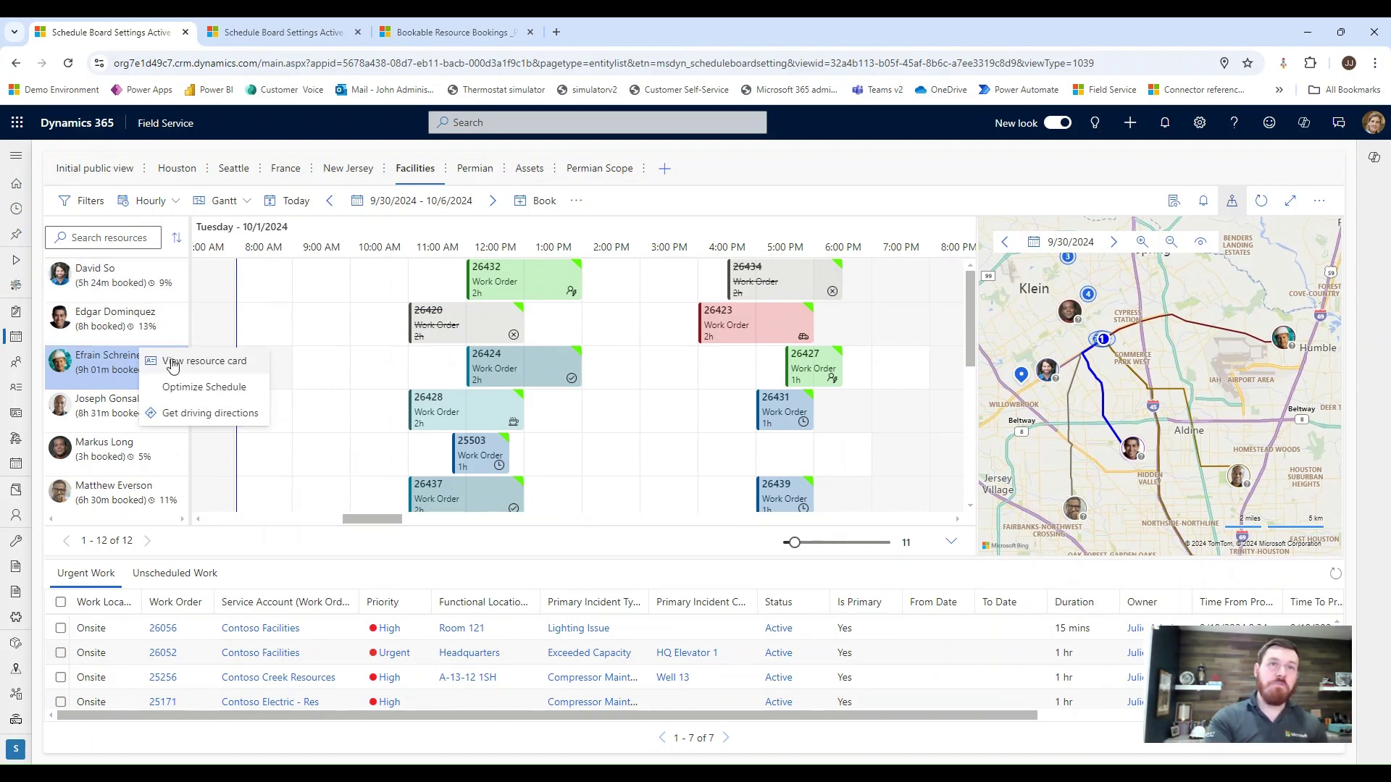
{"action": "left_click", "coordinate": [172, 361]}
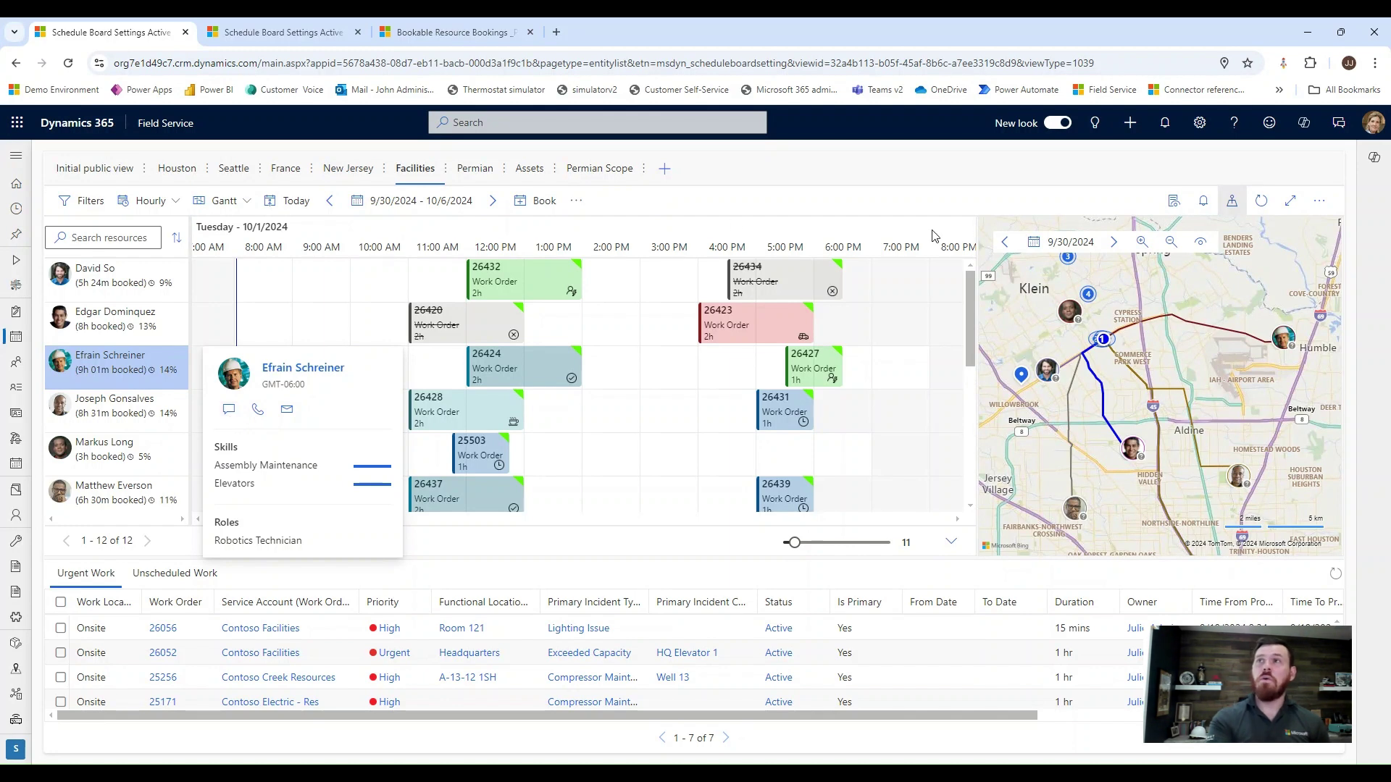
- Look through the Teams chats connected to records, and close the chat and Copilot panes
{"action": "left_click", "coordinate": [1344, 123]}
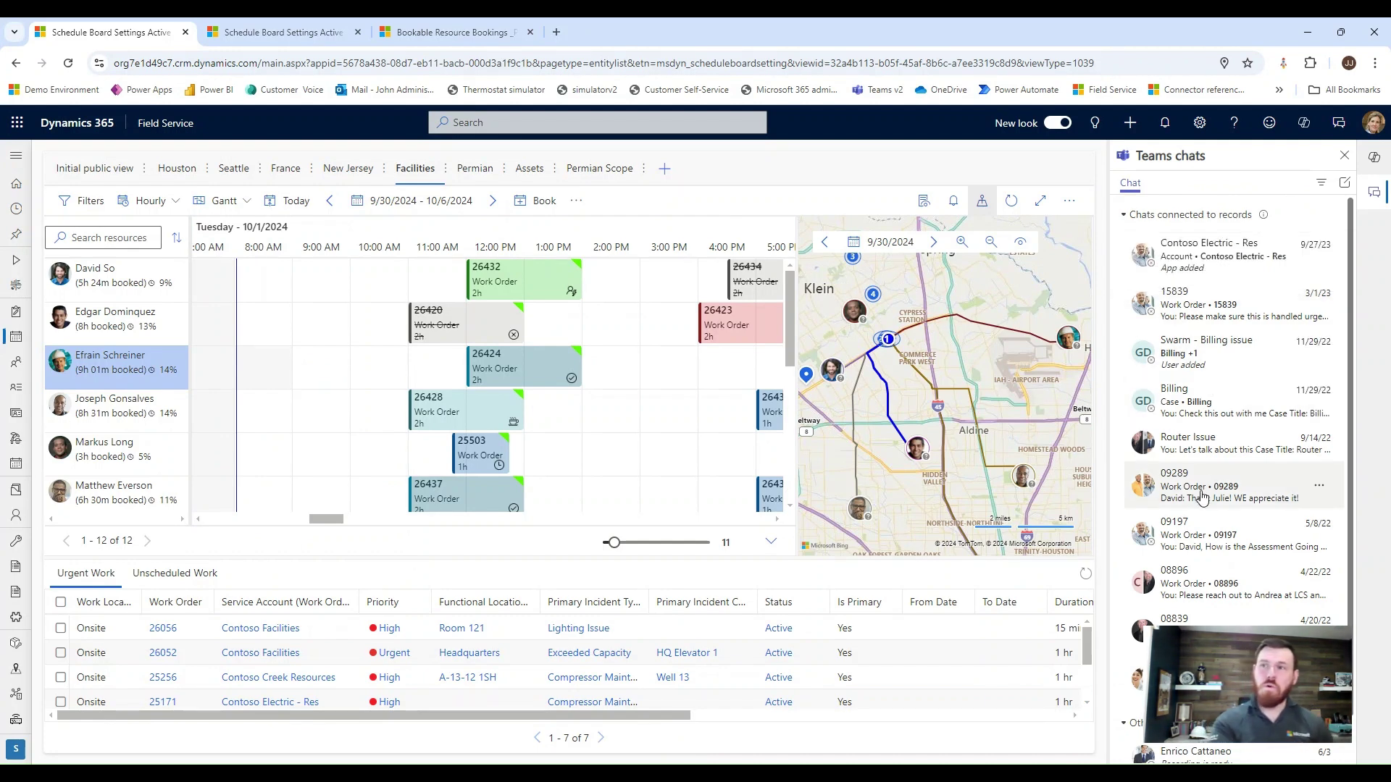
{"action": "scroll", "coordinate": [1198, 521], "scroll_direction": "down", "scroll_amount": 1}
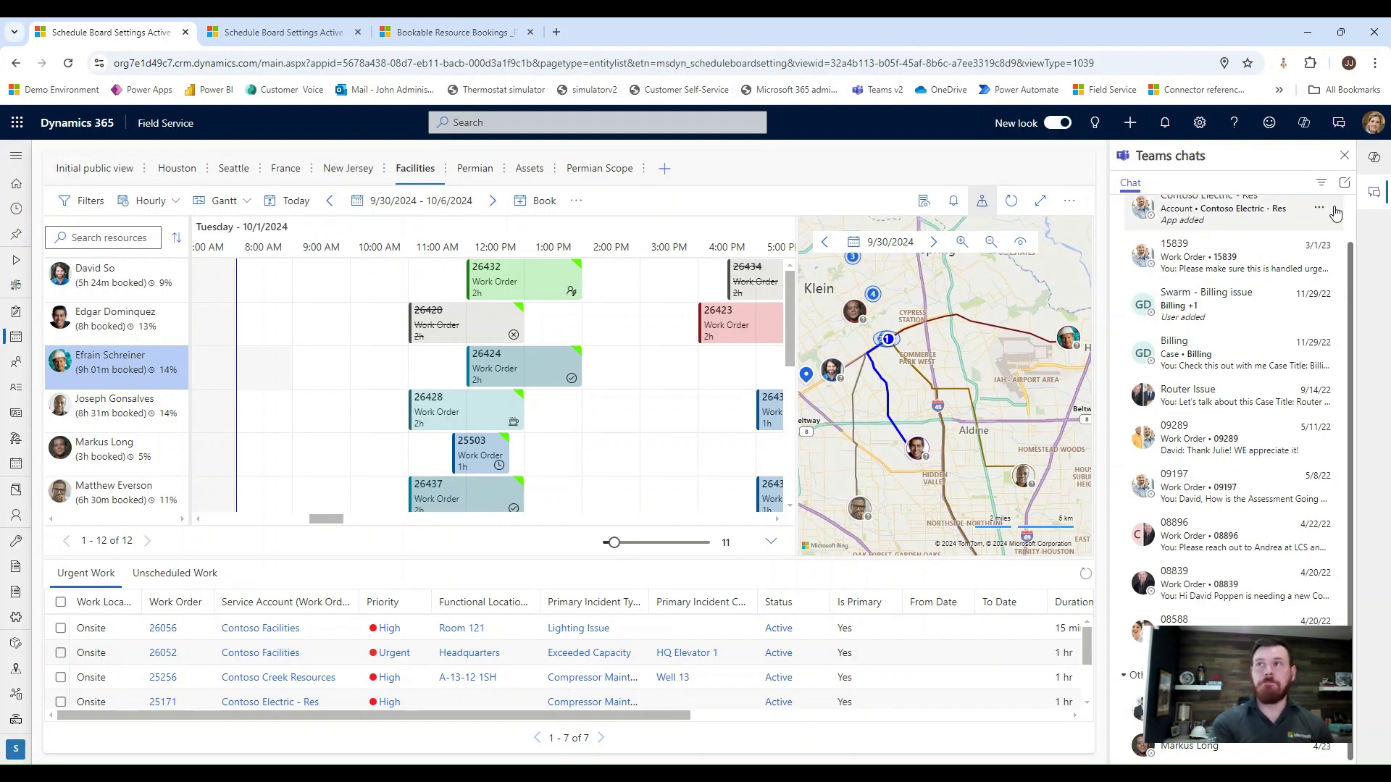
{"action": "left_click", "coordinate": [1345, 157]}
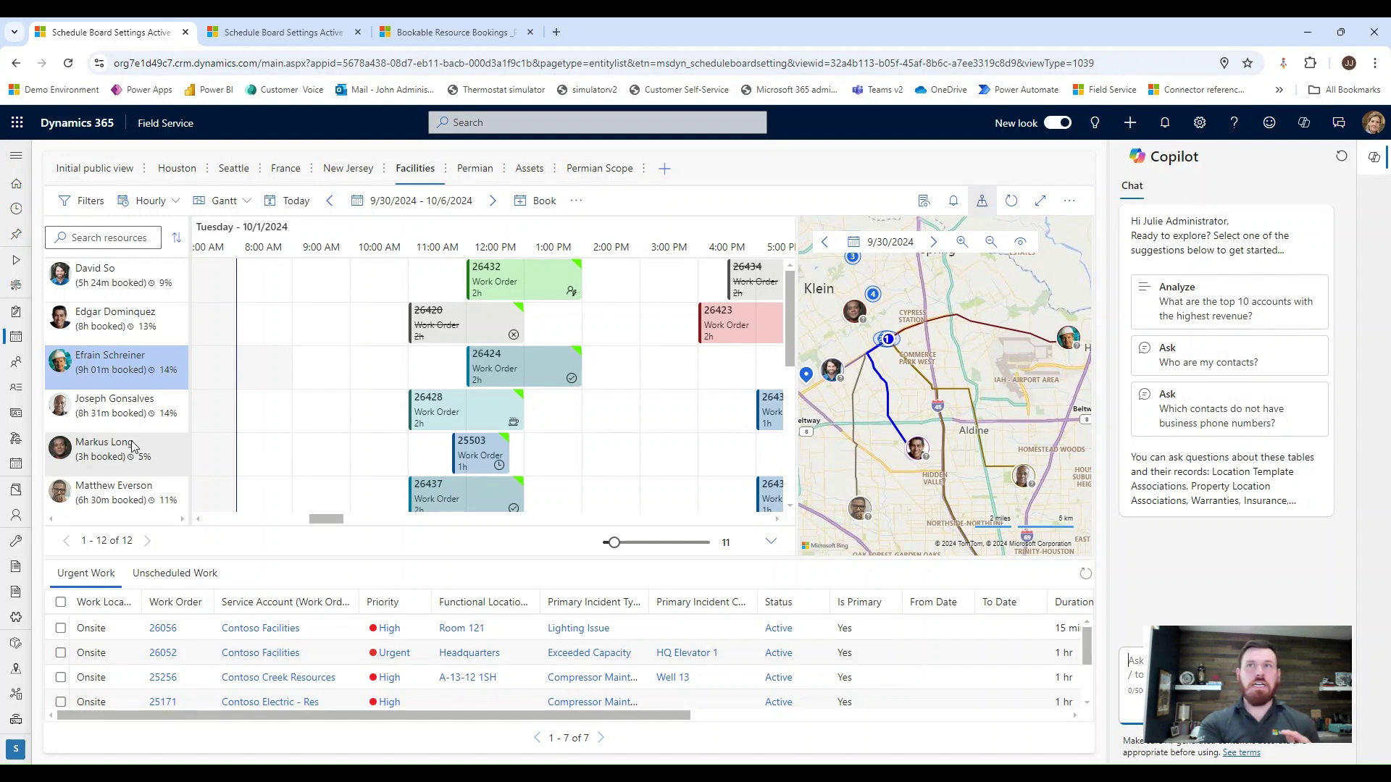
{"action": "left_click", "coordinate": [1377, 169]}
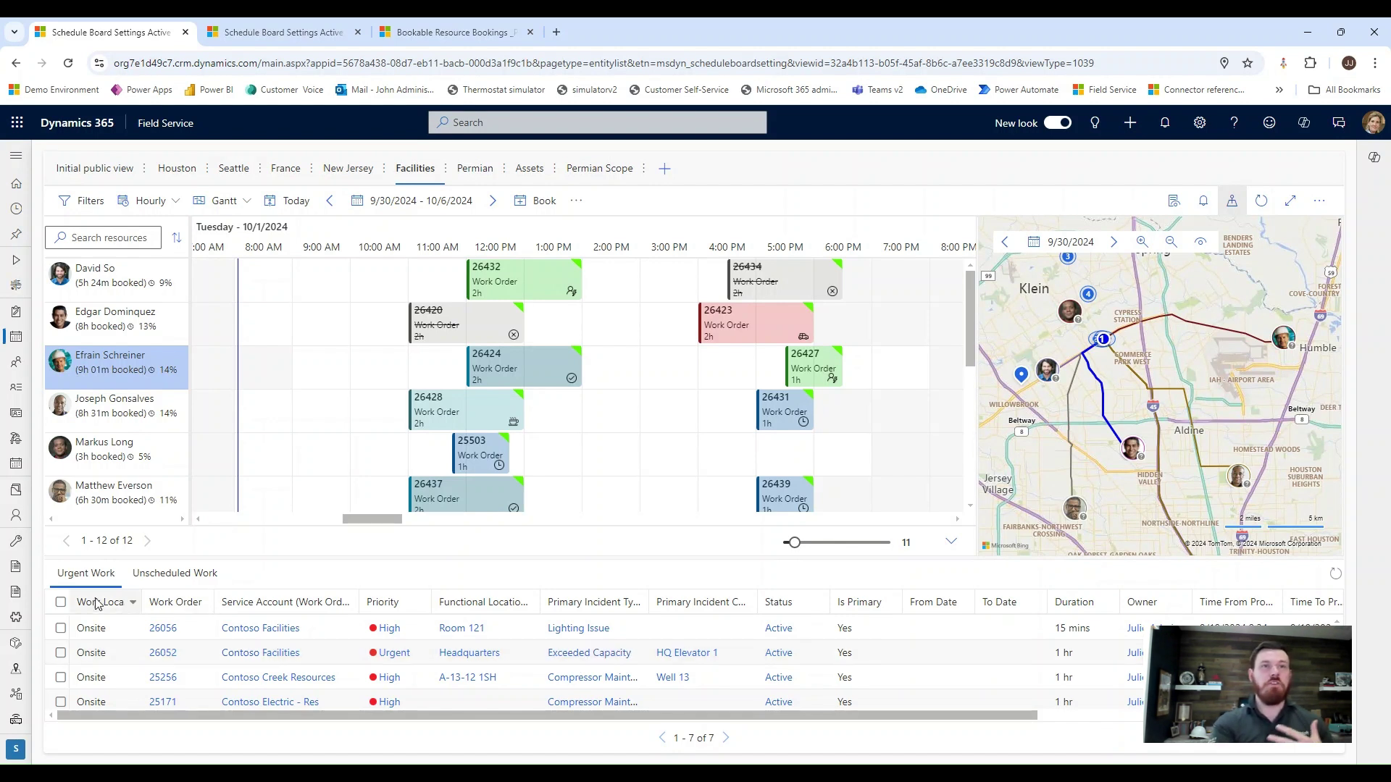
- Review the Unscheduled Work requirements and return to the Urgent Work list
{"action": "left_click", "coordinate": [171, 577]}
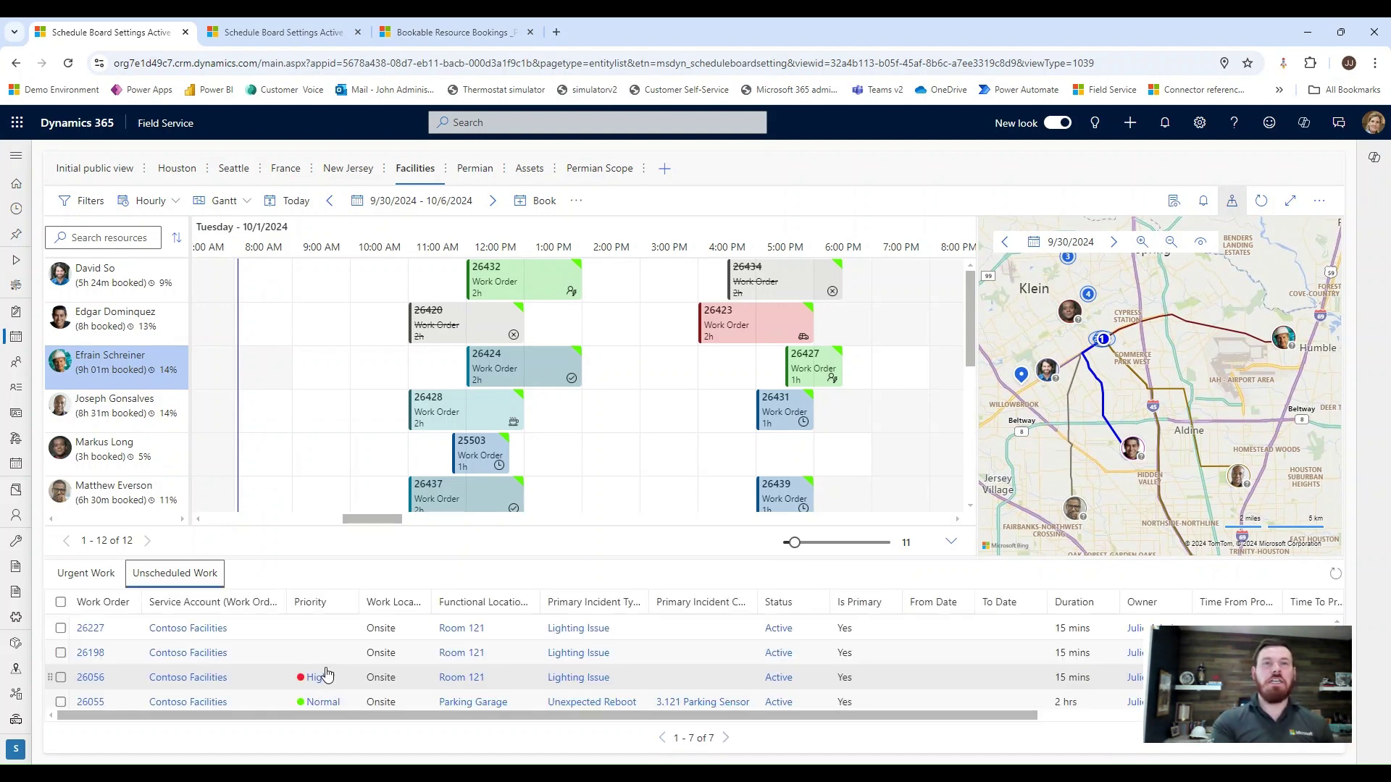
{"action": "scroll", "coordinate": [330, 672], "scroll_direction": "down", "scroll_amount": 1}
{"action": "scroll", "coordinate": [329, 671], "scroll_direction": "down", "scroll_amount": 1}
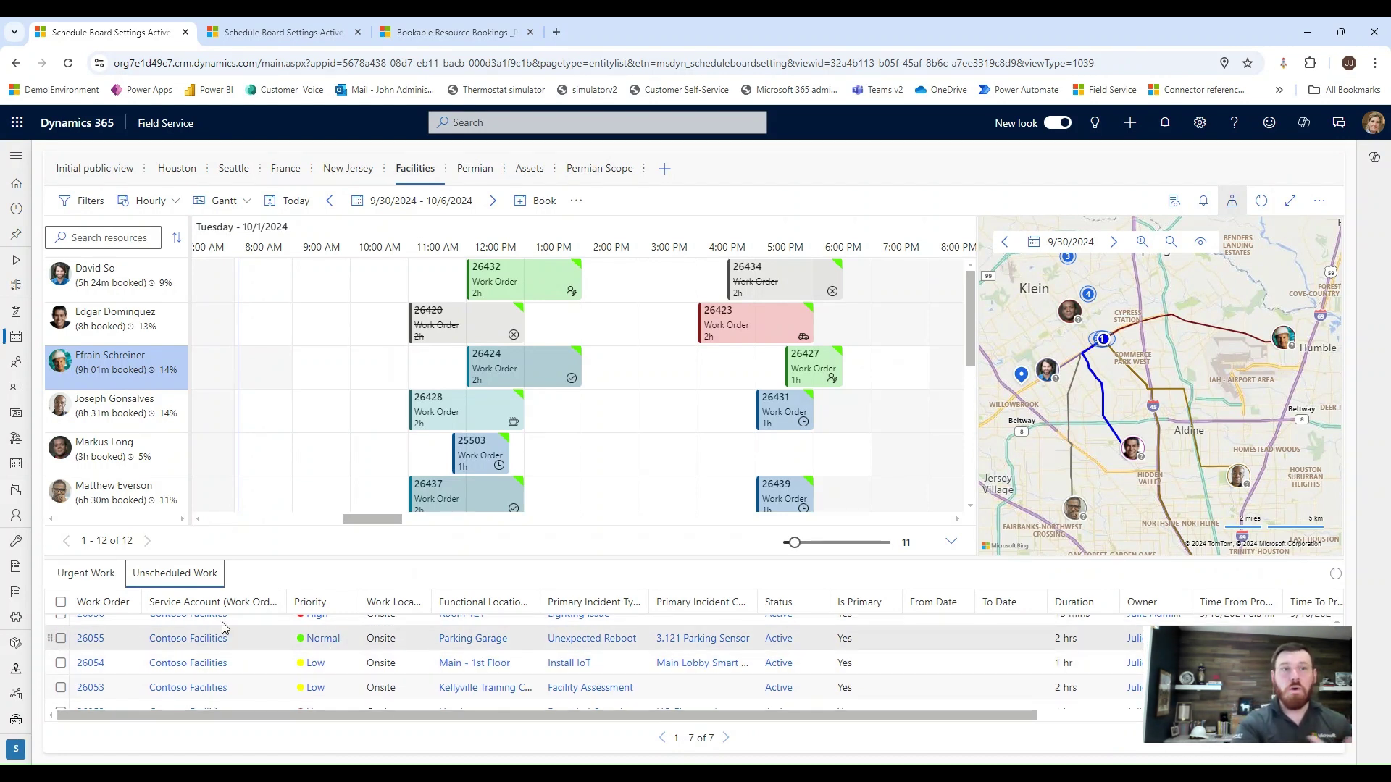
{"action": "left_click", "coordinate": [87, 584]}
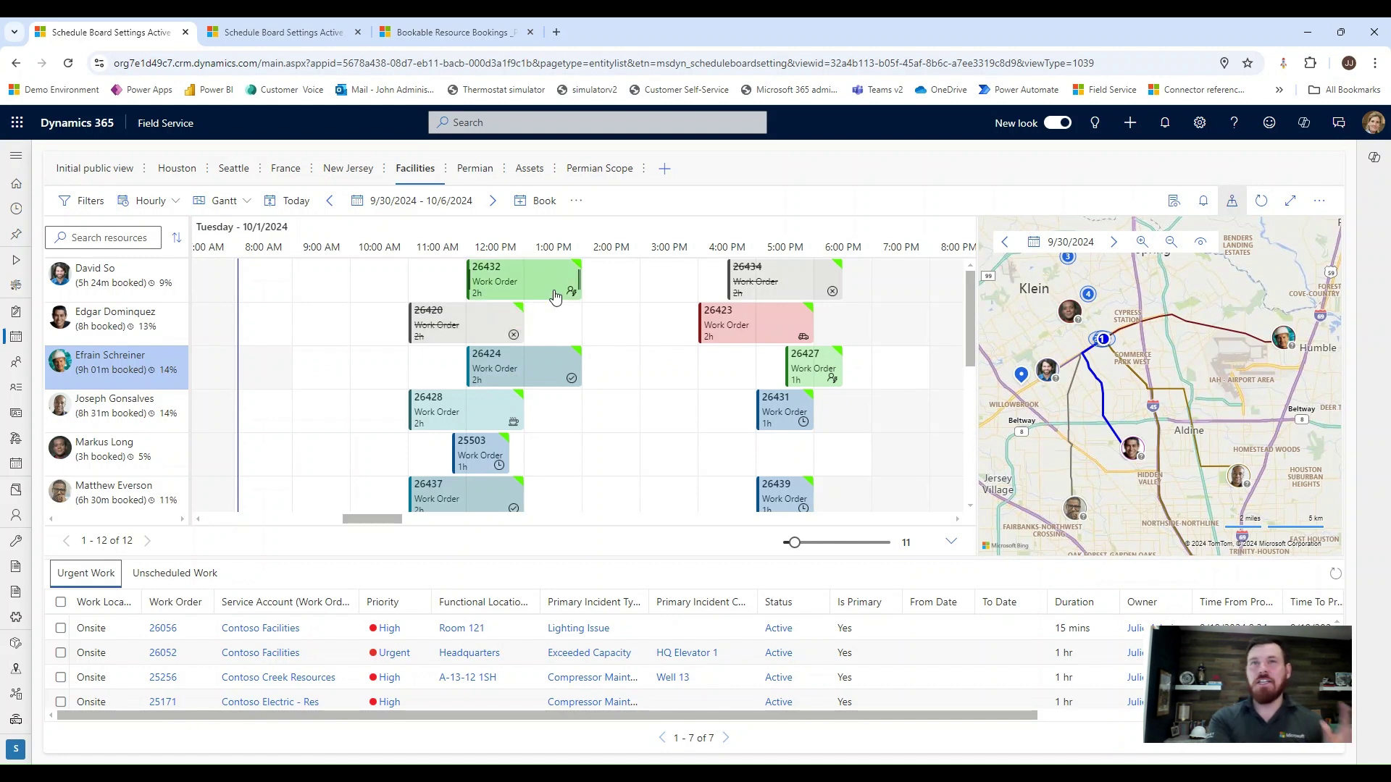
{"action": "mouse_move", "coordinate": [522, 286]}
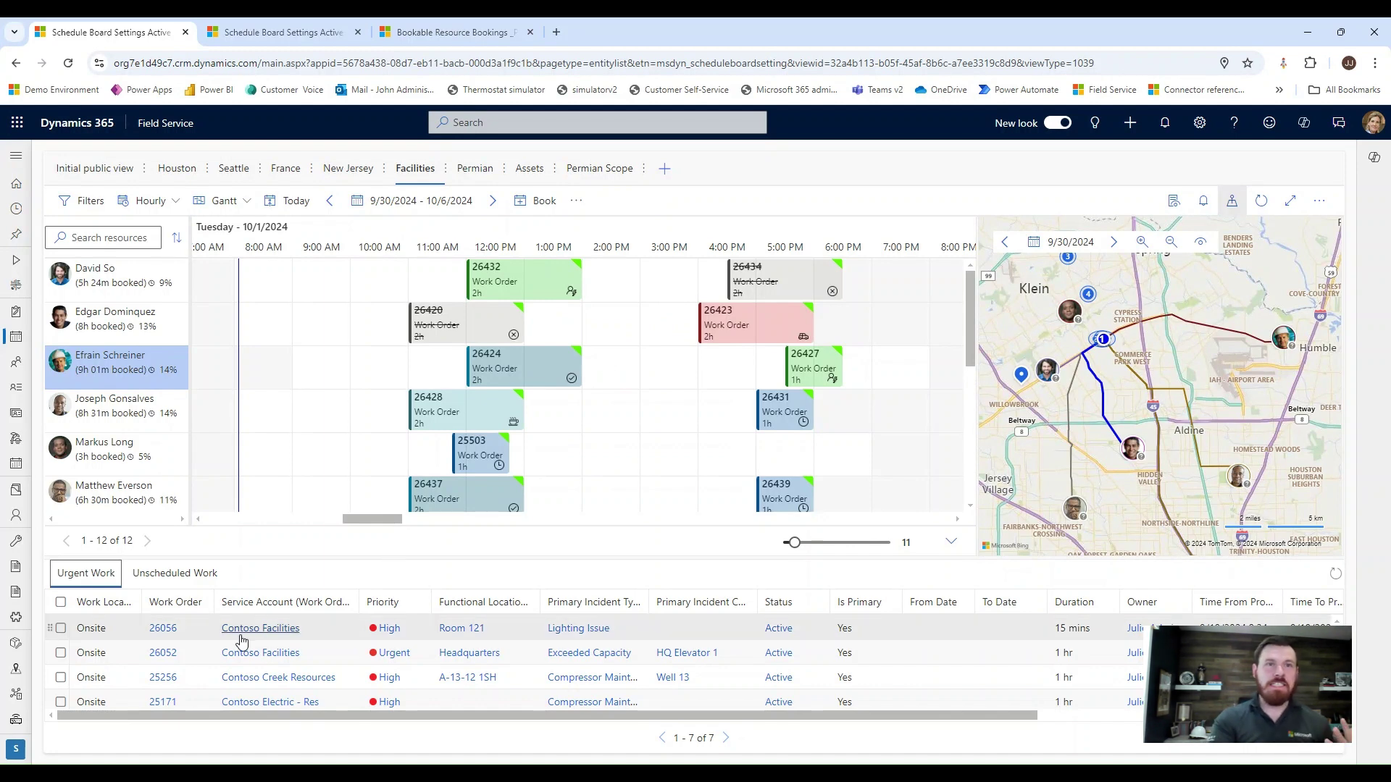
- Book the high-priority Lighting Issue work order for Room 121 to the second technician on 10/1/2024 at about 1:30 PM
{"action": "left_click", "coordinate": [202, 633]}
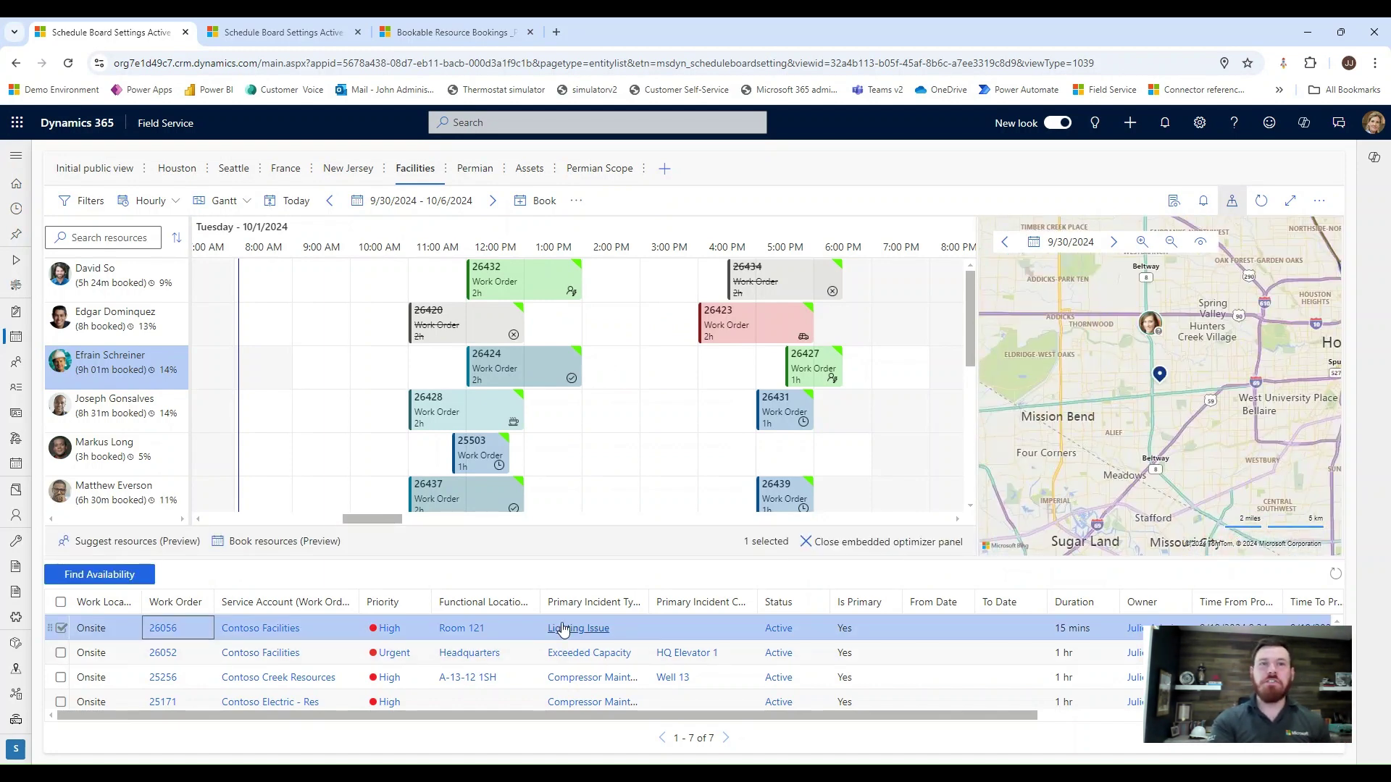
{"action": "left_click_drag", "start_coordinate": [301, 638], "coordinate": [547, 429]}
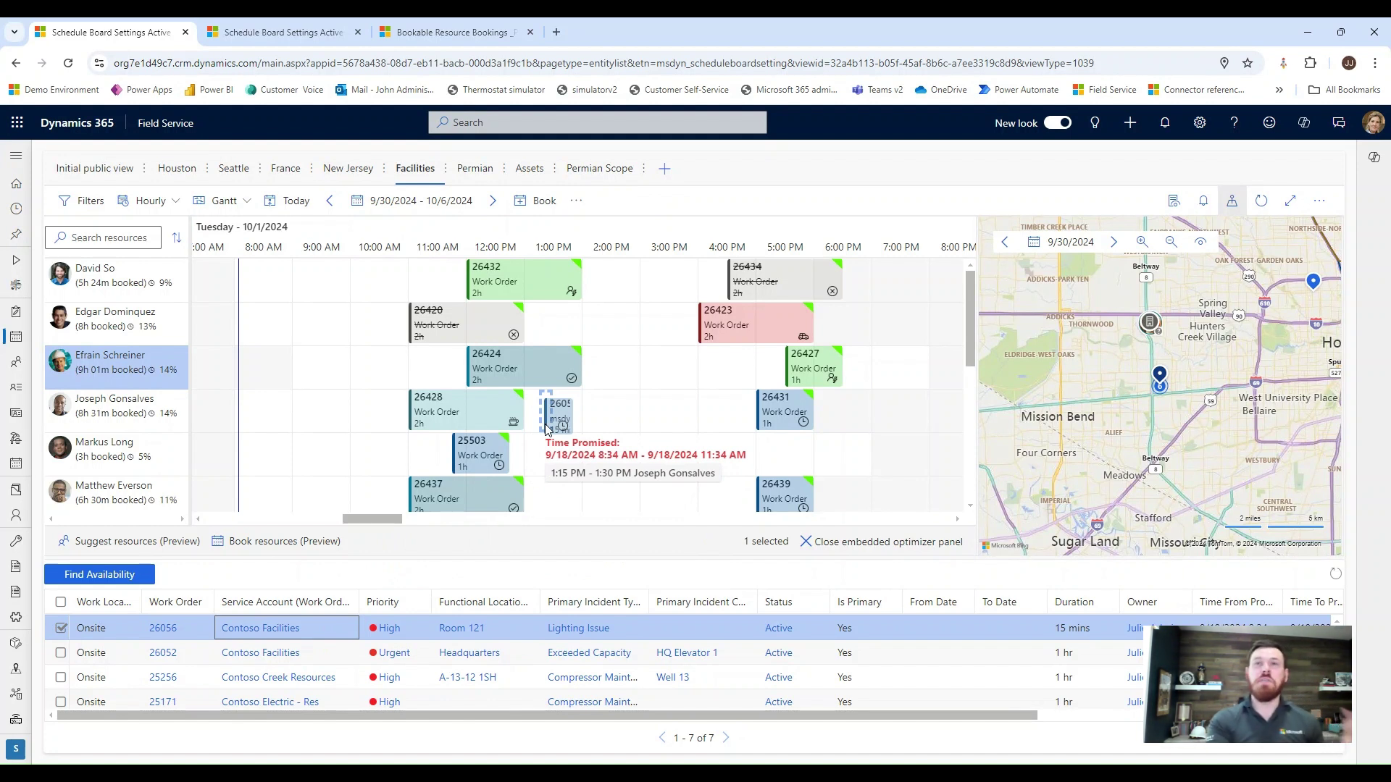
{"action": "left_click_drag", "start_coordinate": [547, 429], "coordinate": [555, 330]}
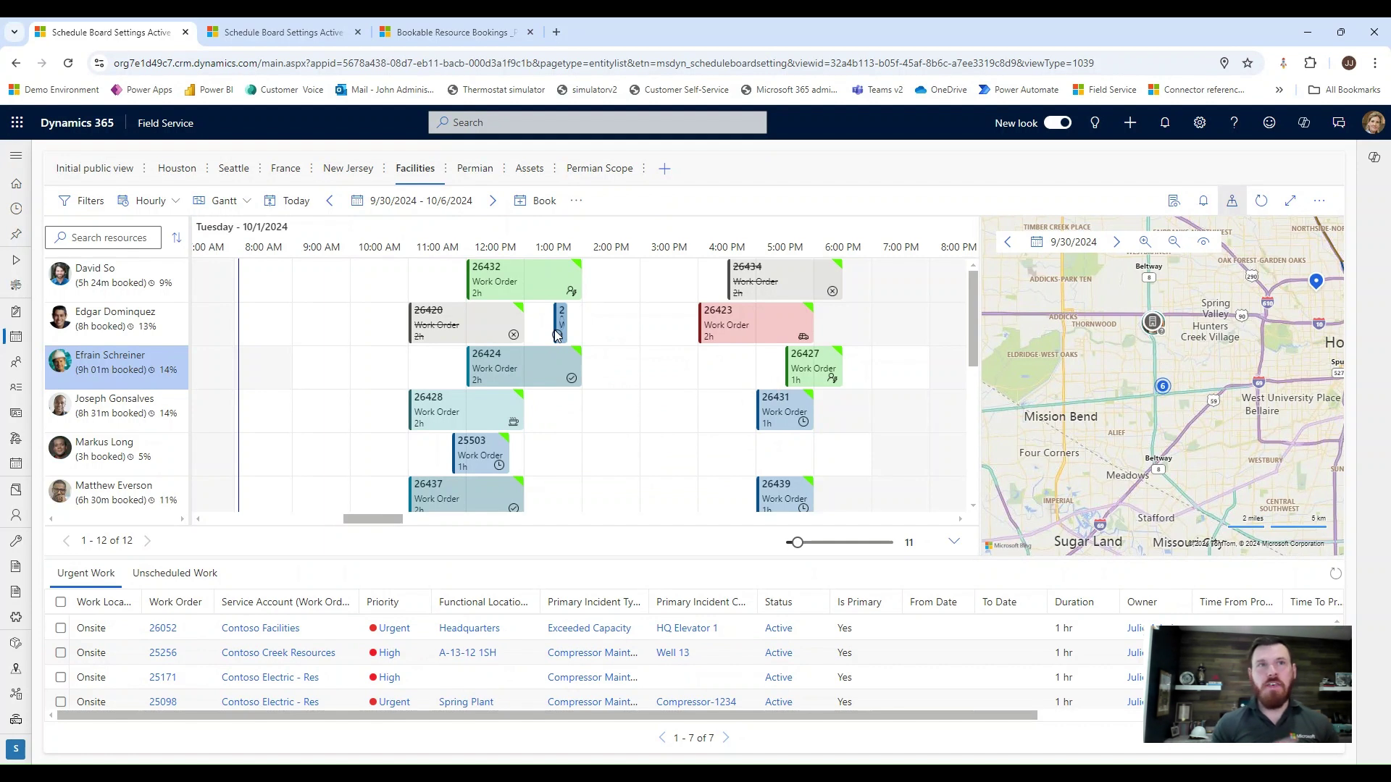
{"action": "mouse_move", "coordinate": [556, 332]}
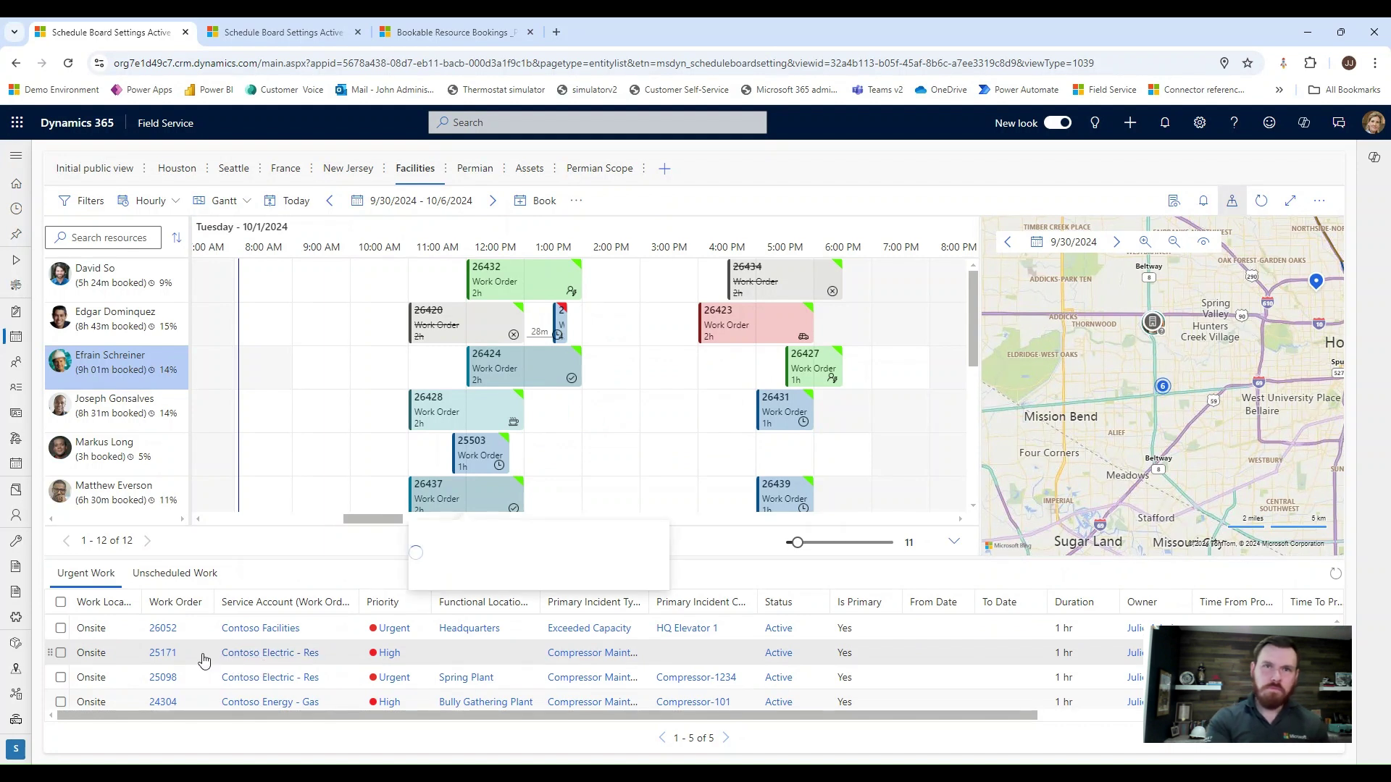
- Find availability for the urgent HQ Elevator 1 work order and, in Gantt view, book the second resource on 10/1/2024 at 8:07 AM
{"action": "left_click", "coordinate": [191, 633]}
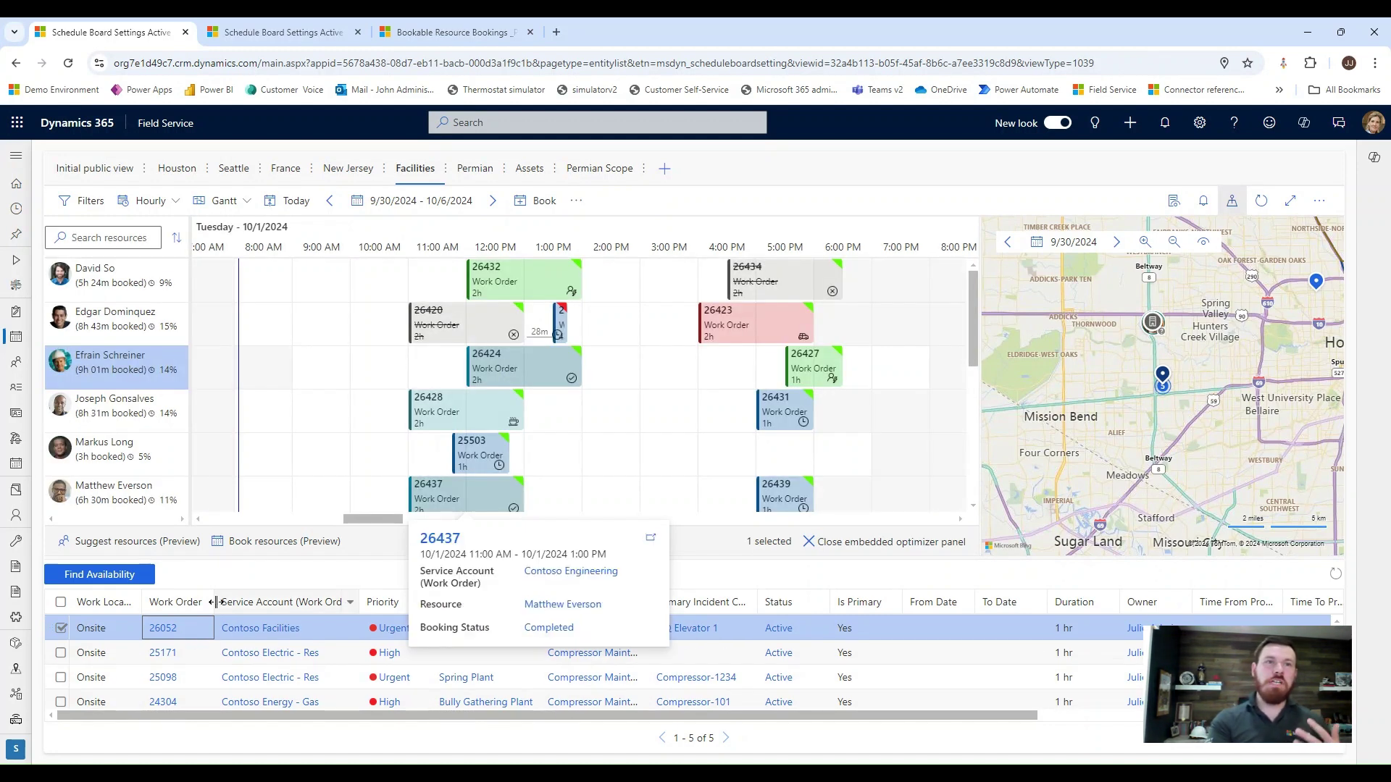
{"action": "left_click", "coordinate": [89, 581]}
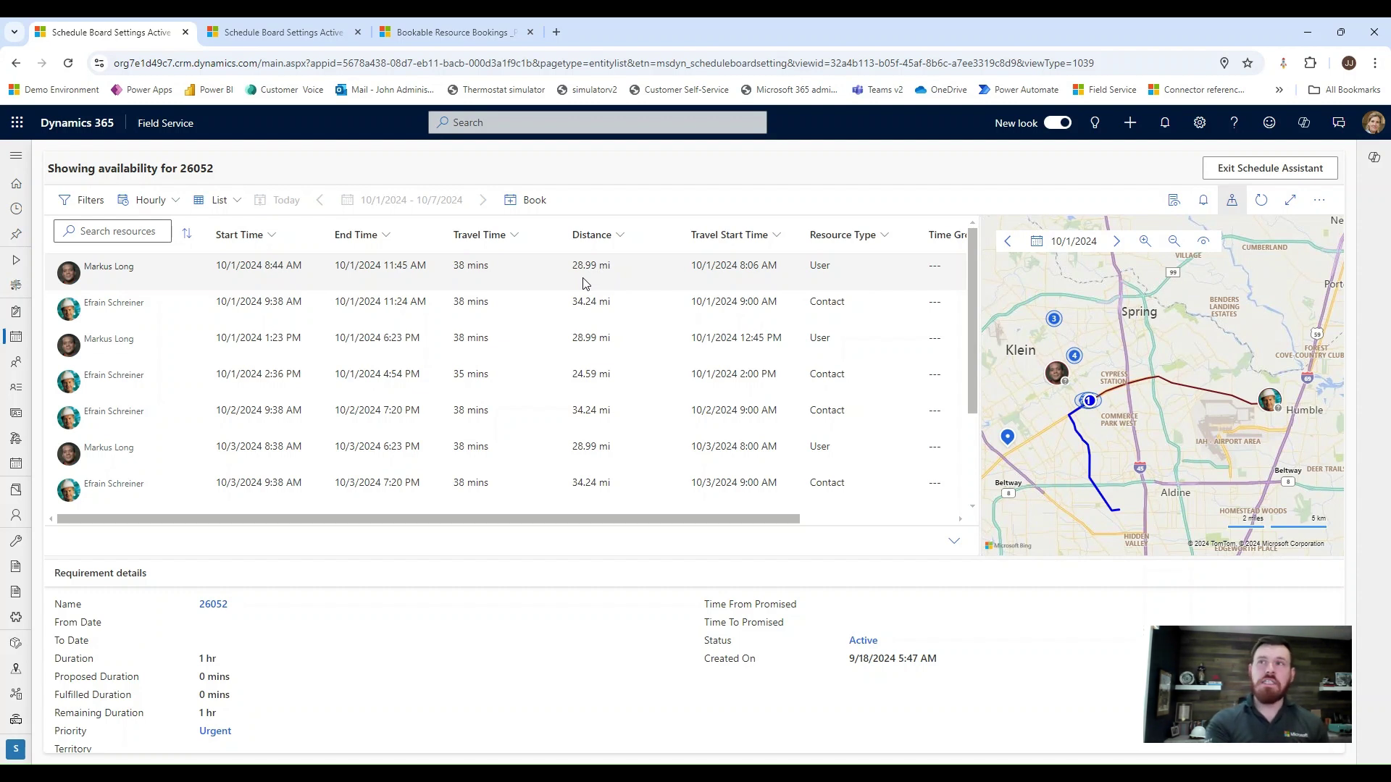
{"action": "left_click", "coordinate": [240, 202]}
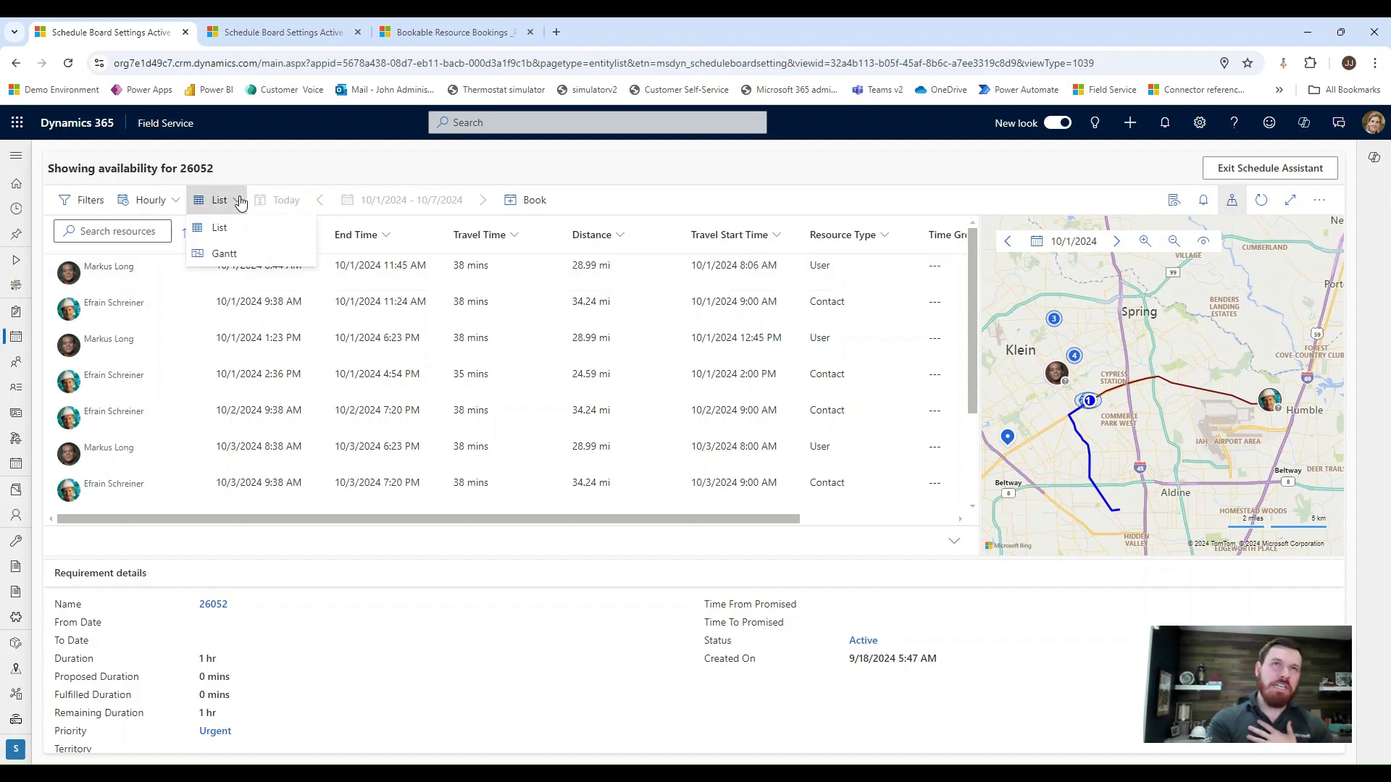
{"action": "left_click", "coordinate": [238, 254]}
{"action": "mouse_move", "coordinate": [253, 323]}
{"action": "left_mouse_down"}
{"action": "mouse_move", "coordinate": [323, 318]}
{"action": "mouse_move", "coordinate": [247, 321]}
{"action": "left_mouse_up"}
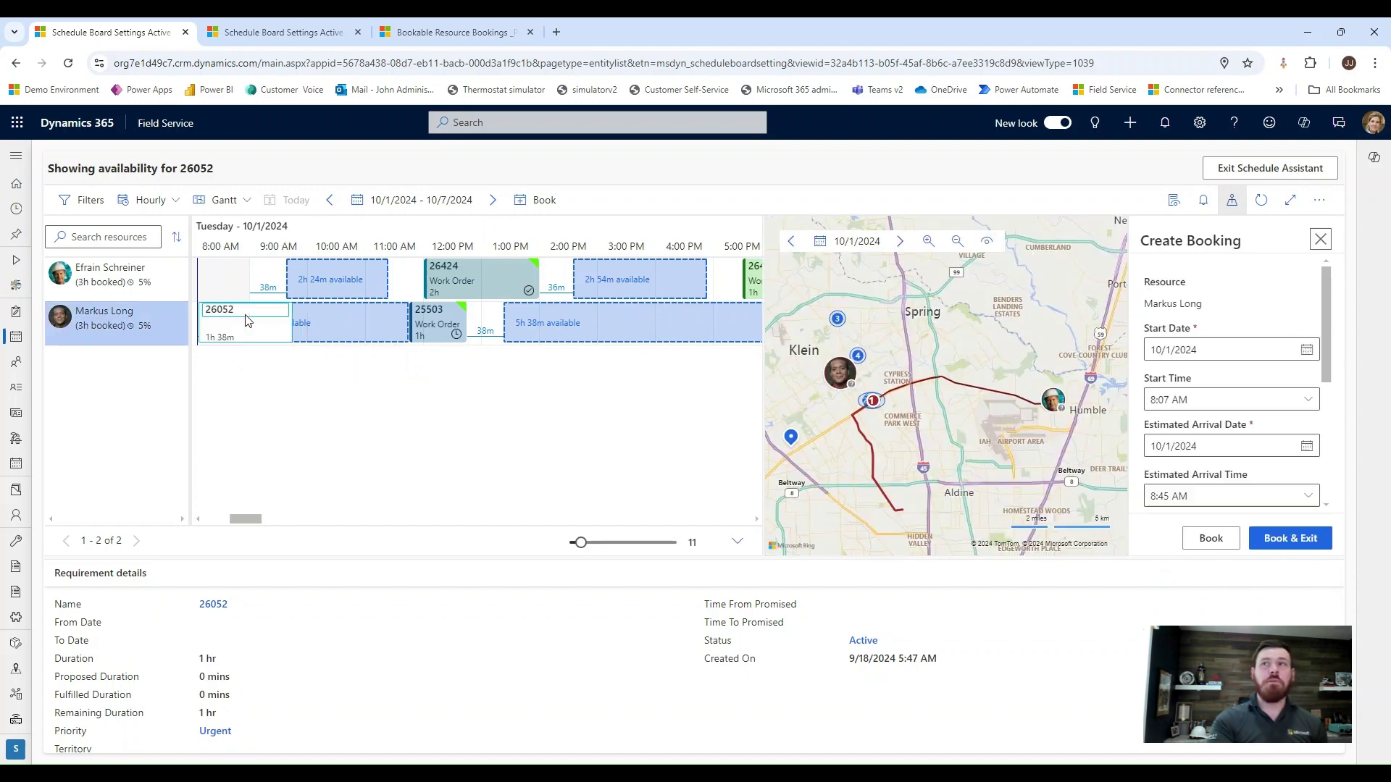
{"action": "left_click", "coordinate": [1299, 545]}
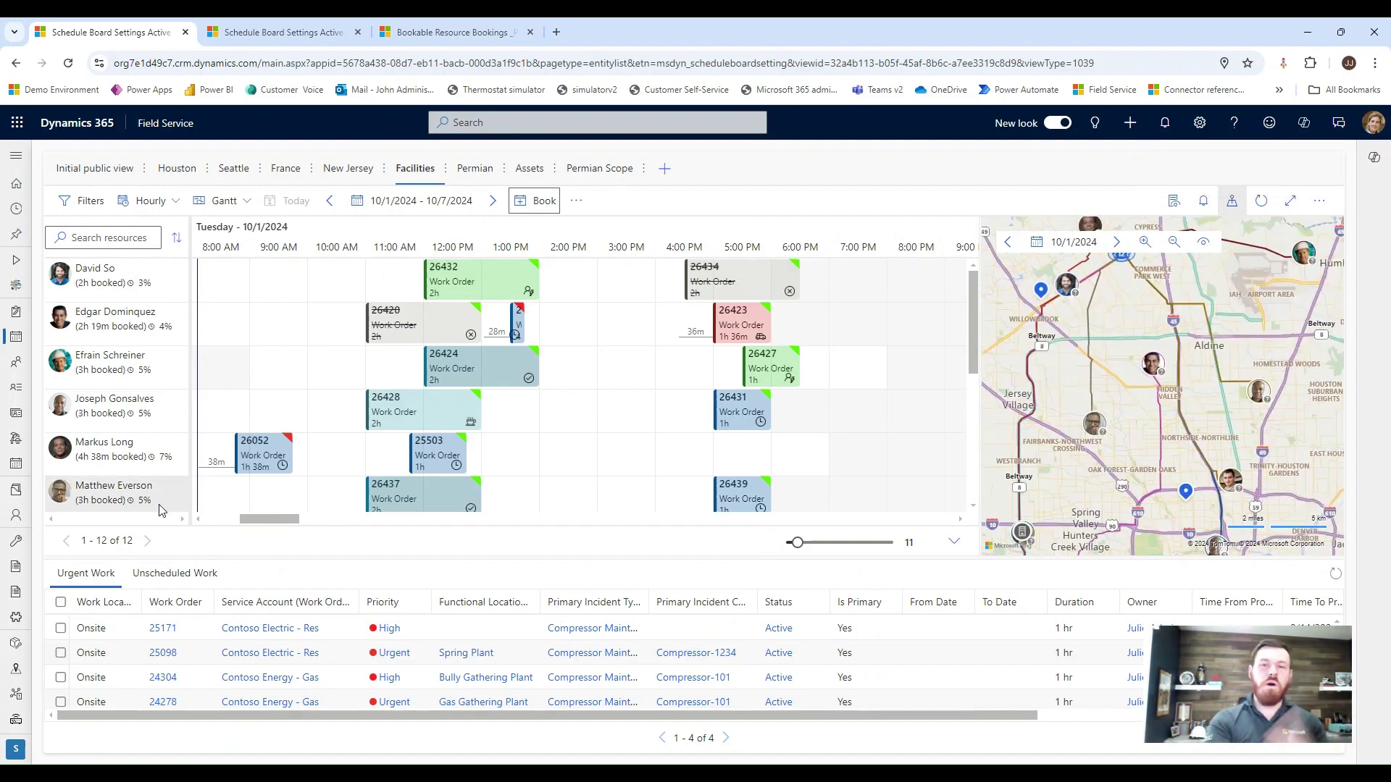
- Open the resource card of the technician booked for the elevator job to check their skills and roles
{"action": "right_click", "coordinate": [158, 465]}
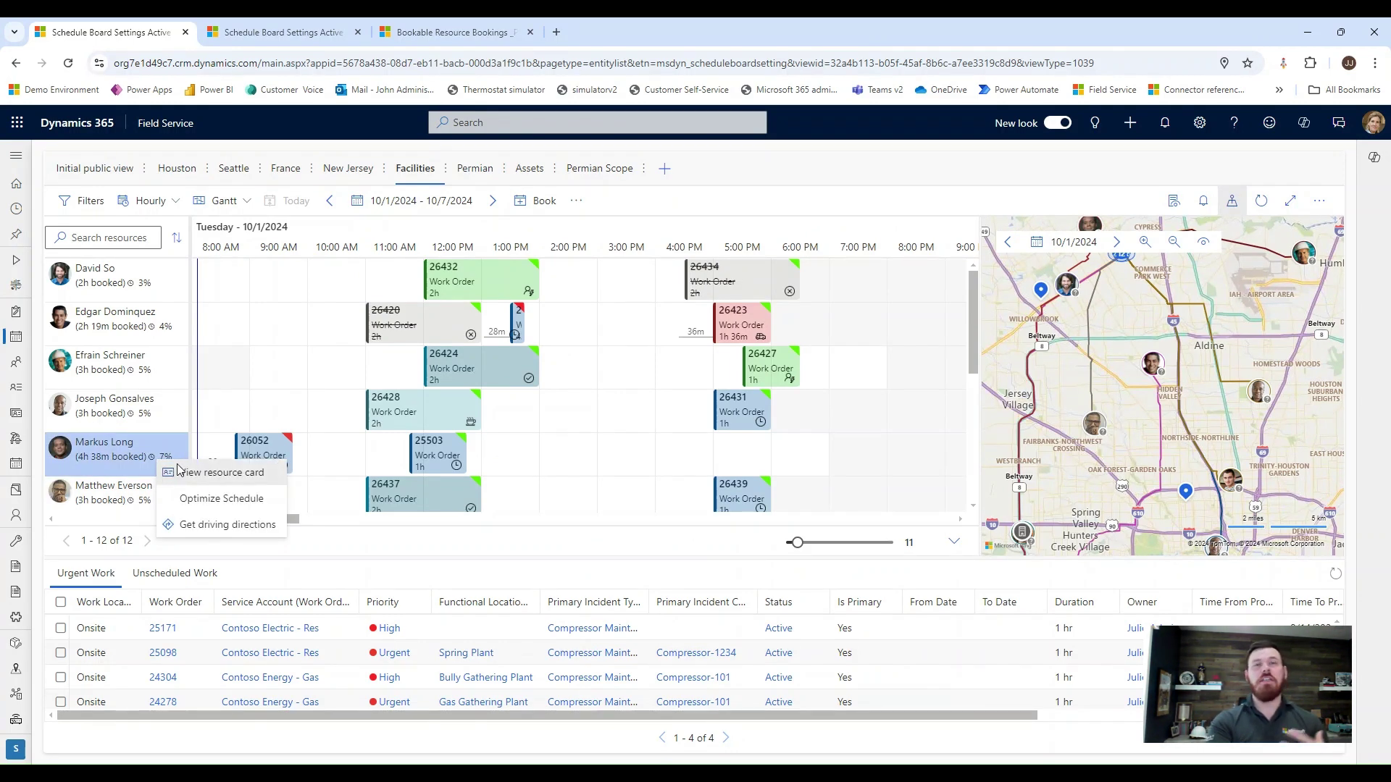
{"action": "left_click", "coordinate": [178, 471]}
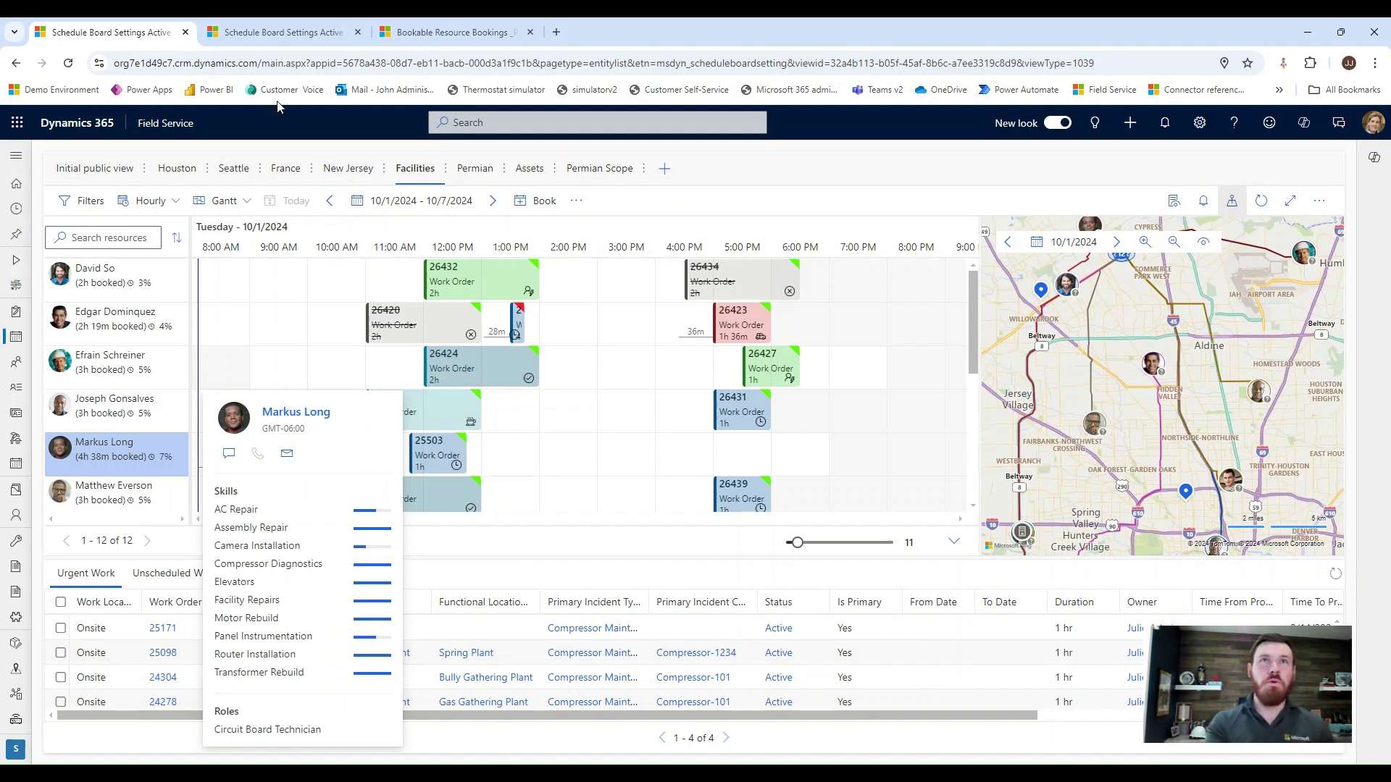
- Switch to the Permian schedule board and display the legend of booking statuses
{"action": "left_click", "coordinate": [280, 37]}
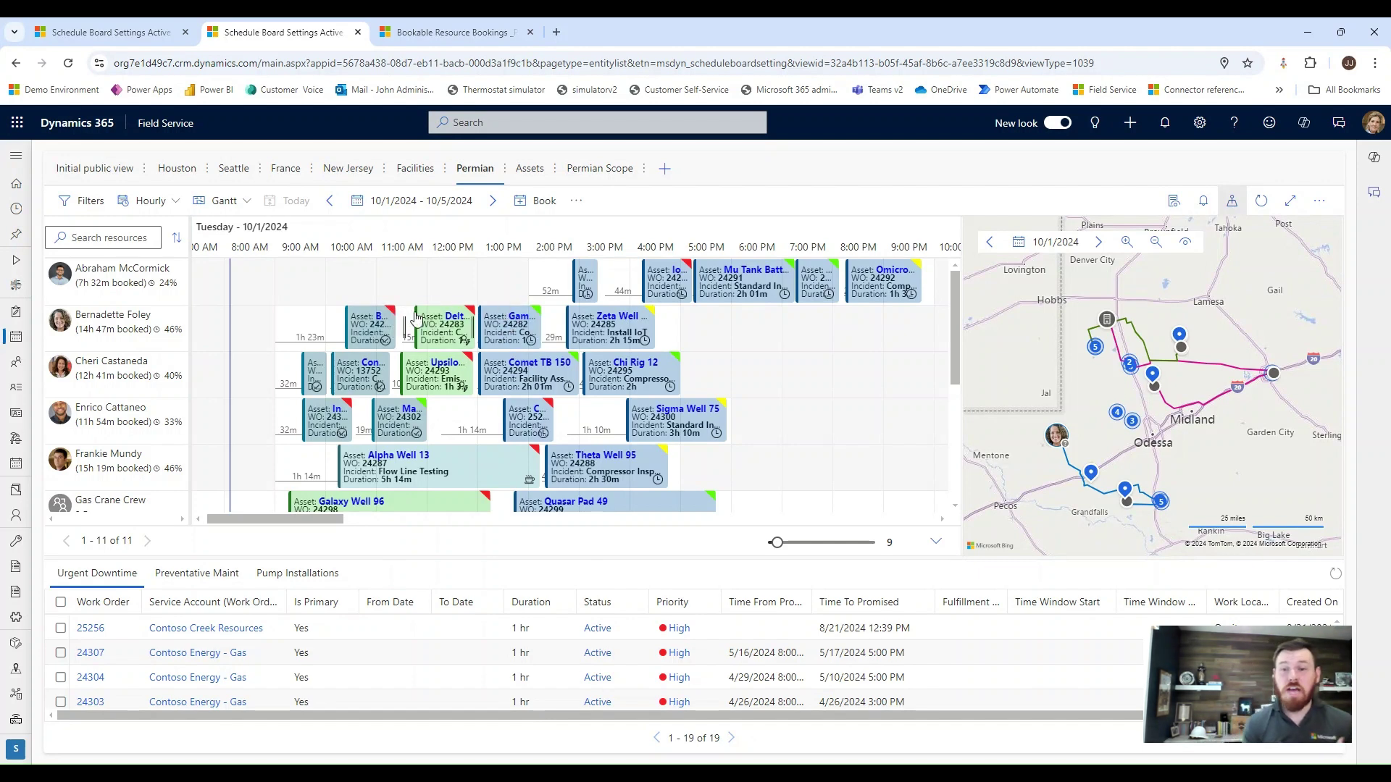
{"action": "mouse_move", "coordinate": [426, 323]}
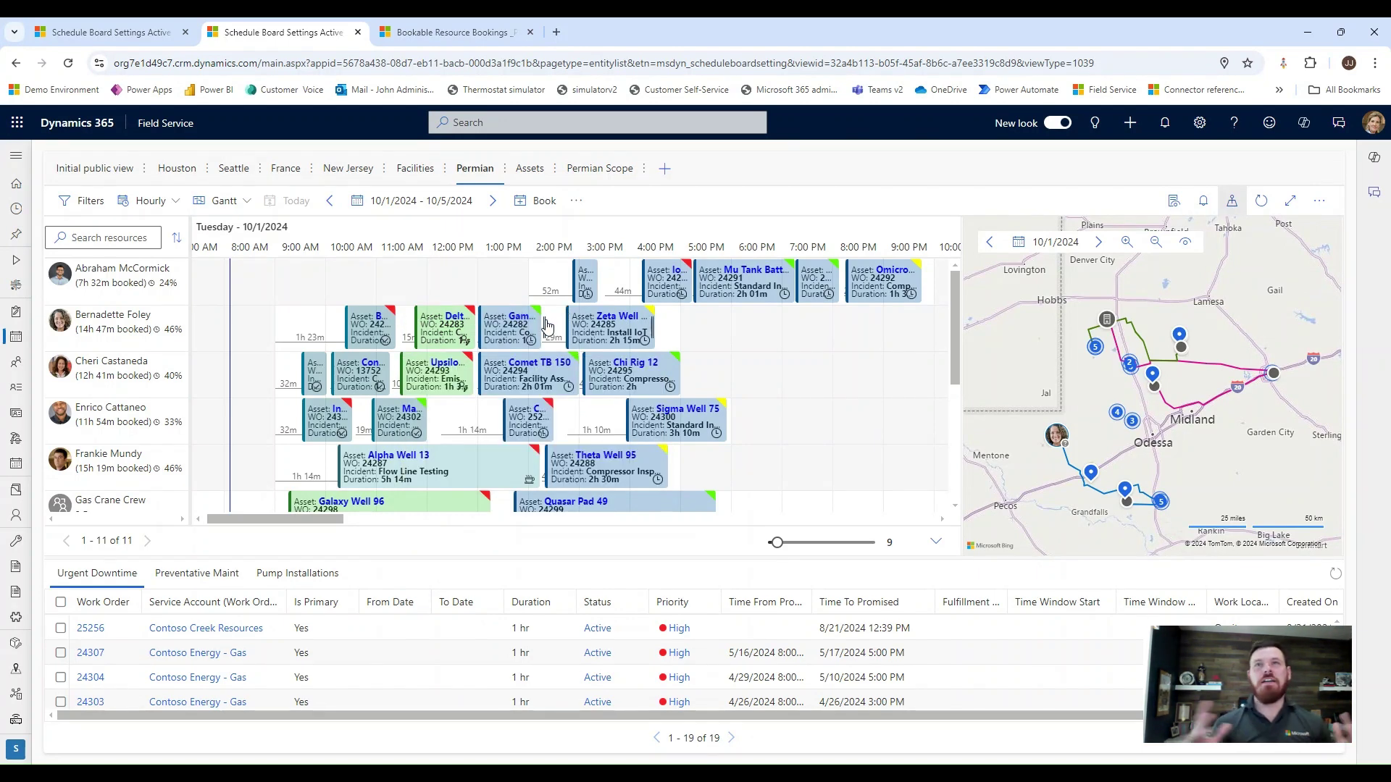
{"action": "mouse_move", "coordinate": [505, 346]}
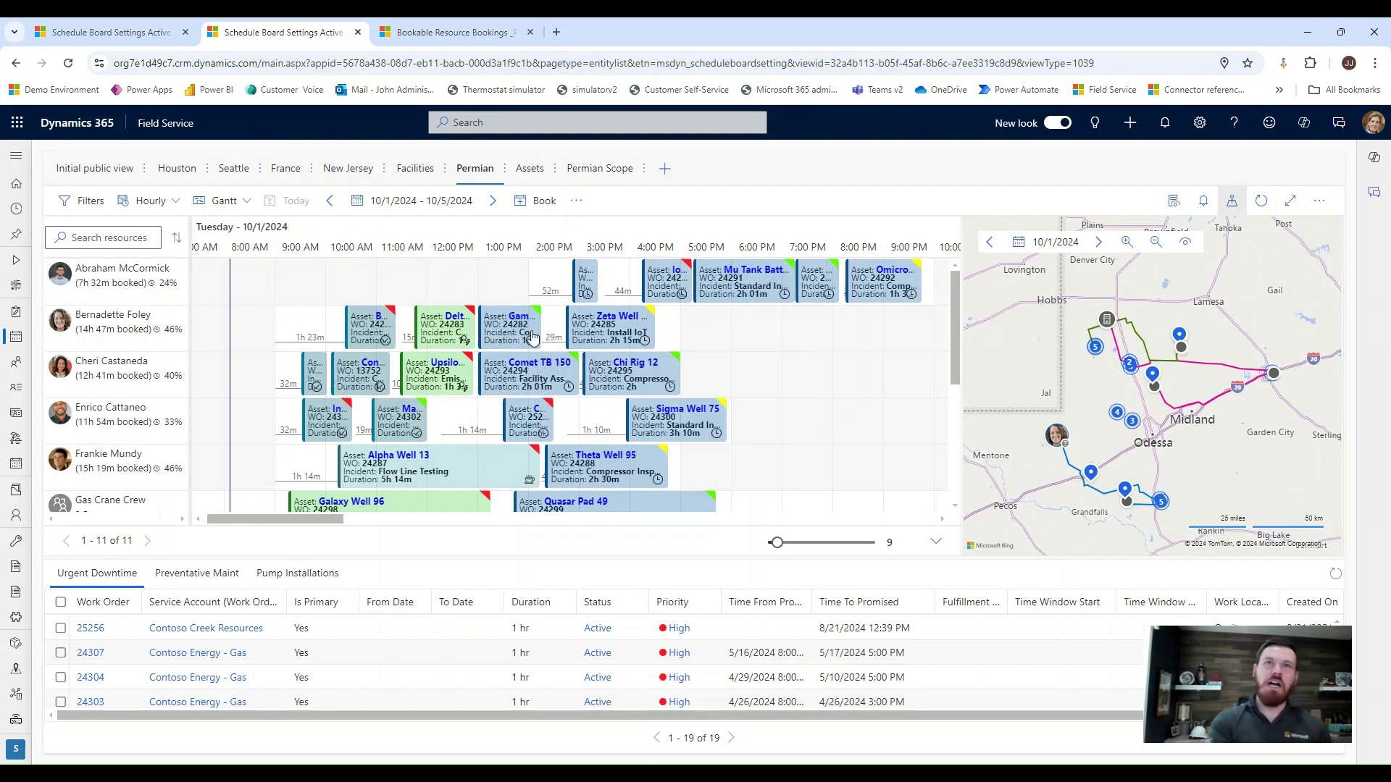
{"action": "left_click", "coordinate": [1320, 202]}
{"action": "left_click", "coordinate": [1281, 235]}
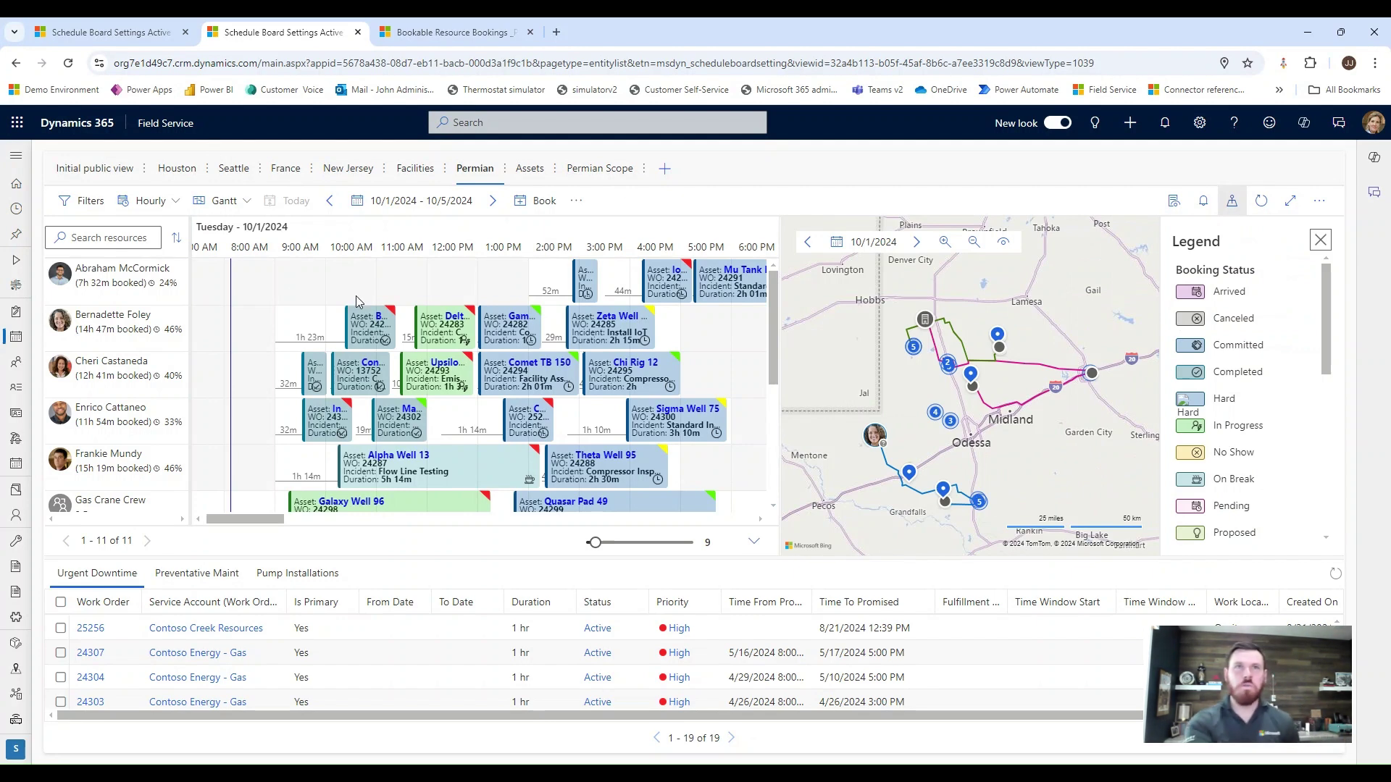
- Check the board's time-scale options, and open the resource filters with the list of characteristics
{"action": "left_click", "coordinate": [167, 203]}
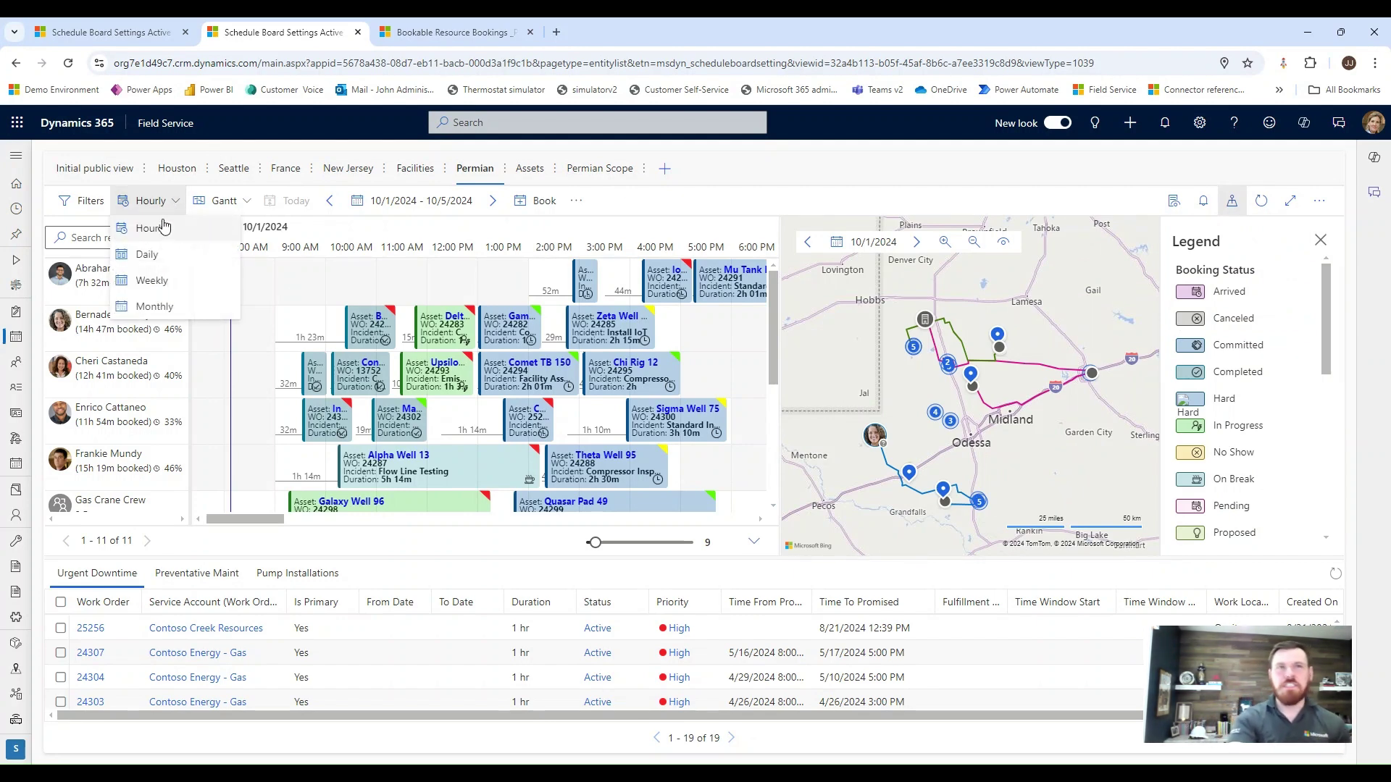
{"action": "left_click", "coordinate": [97, 202]}
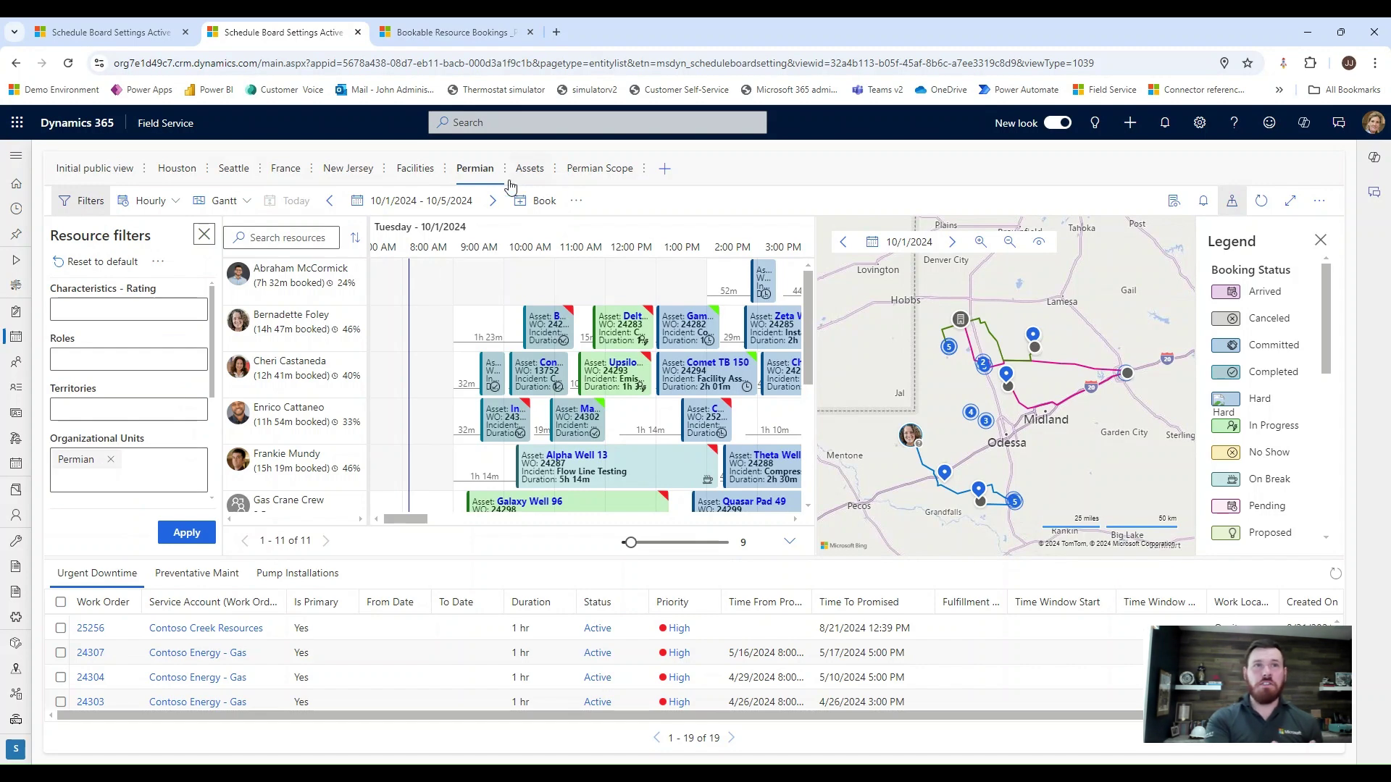
{"action": "left_click", "coordinate": [140, 312]}
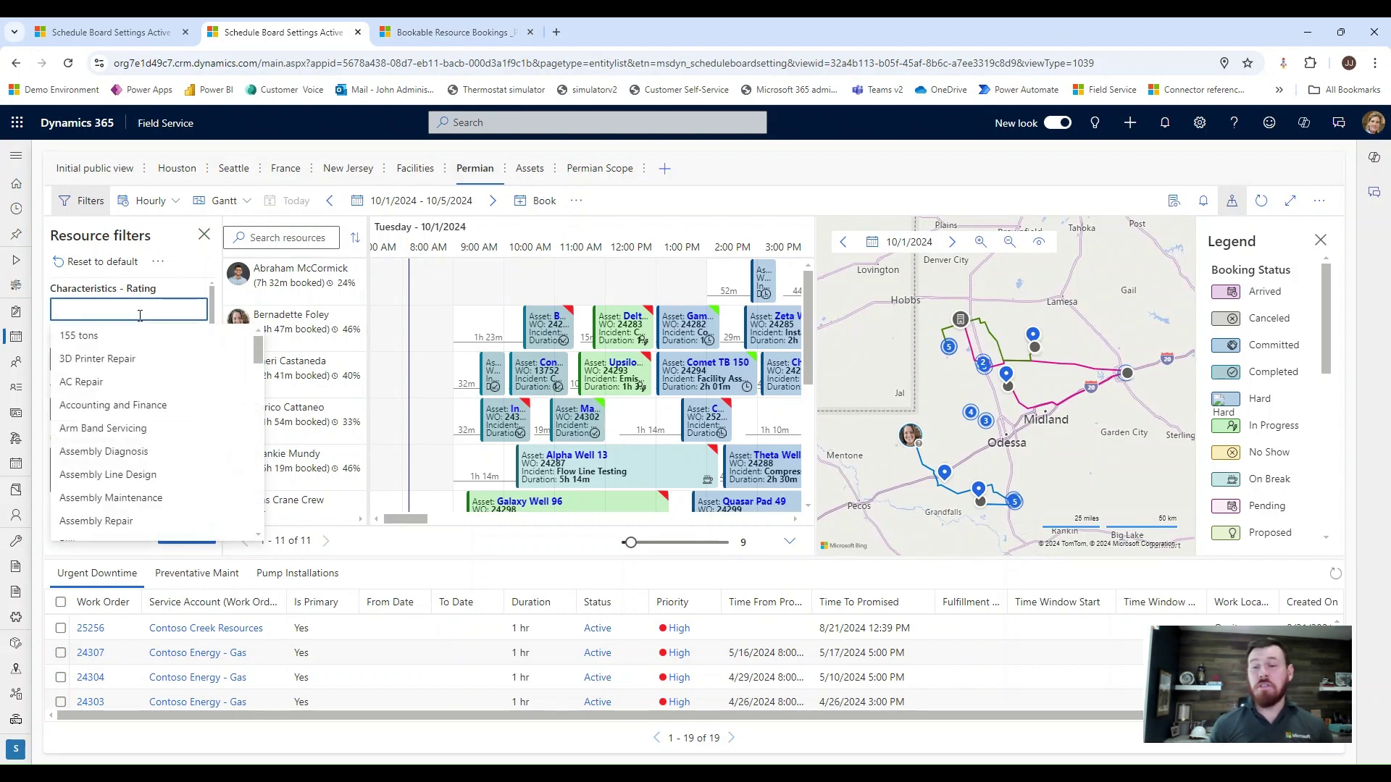